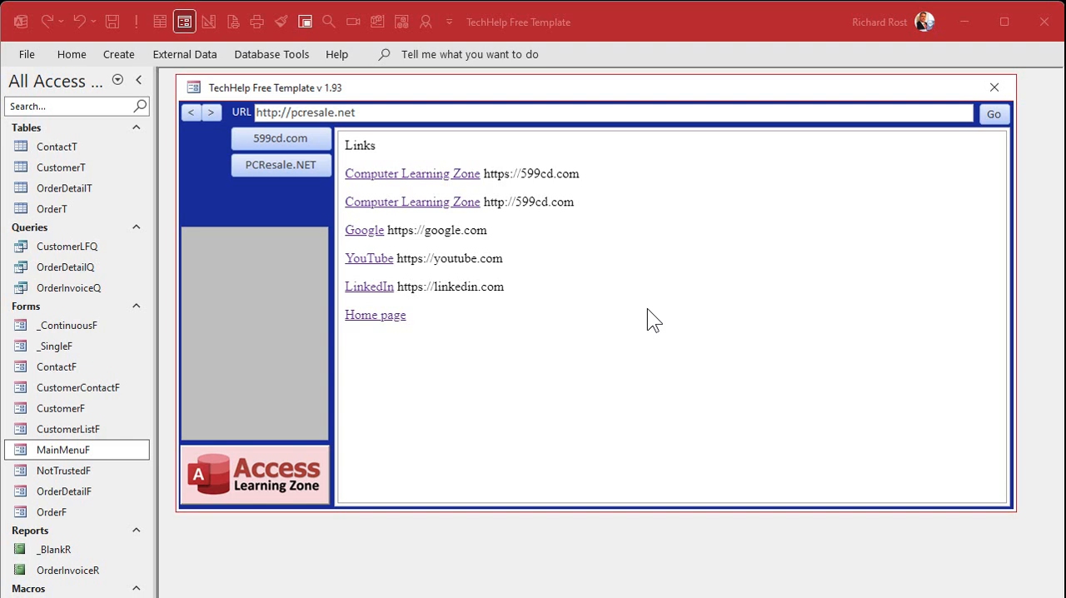
Step: Load the 599cd.com site and the PCResale.NET site in turn in the main menu form's browser
{"action": "left_click", "coordinate": [297, 142]}
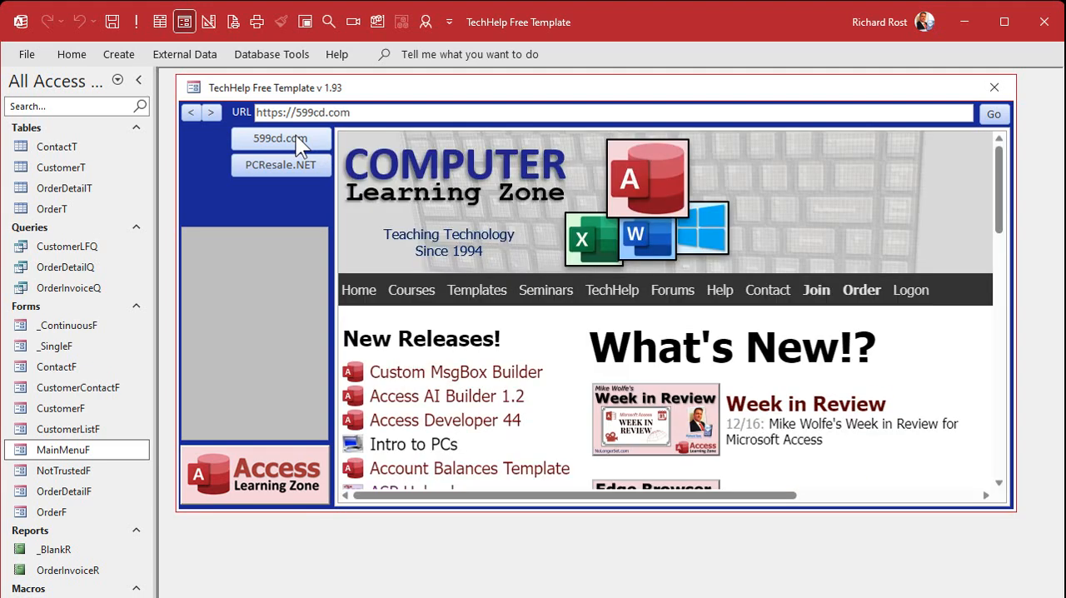
{"action": "double_click", "coordinate": [389, 113]}
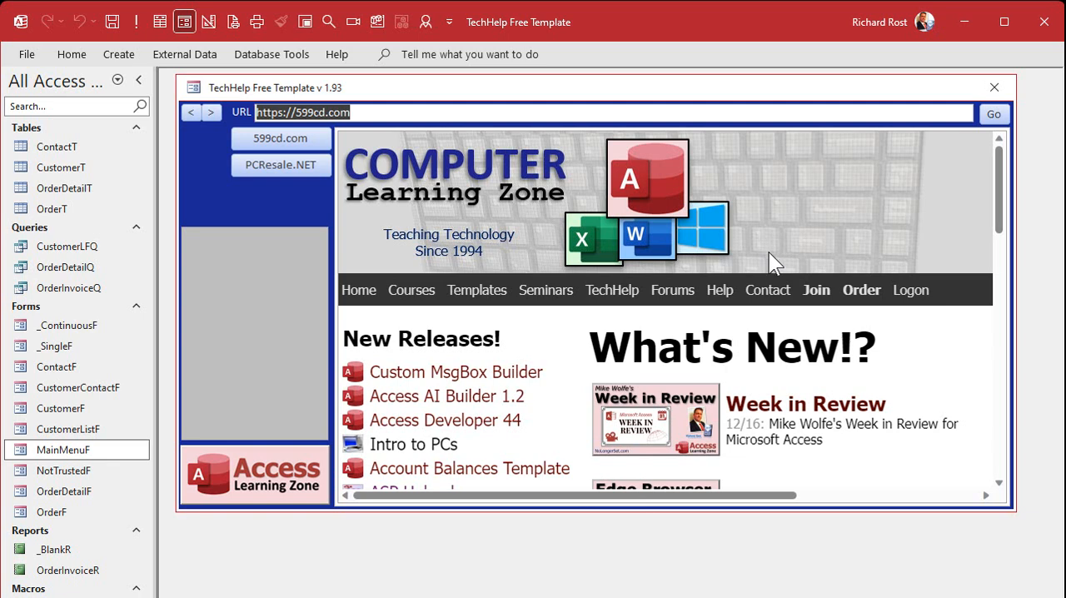
{"action": "left_click", "coordinate": [282, 168]}
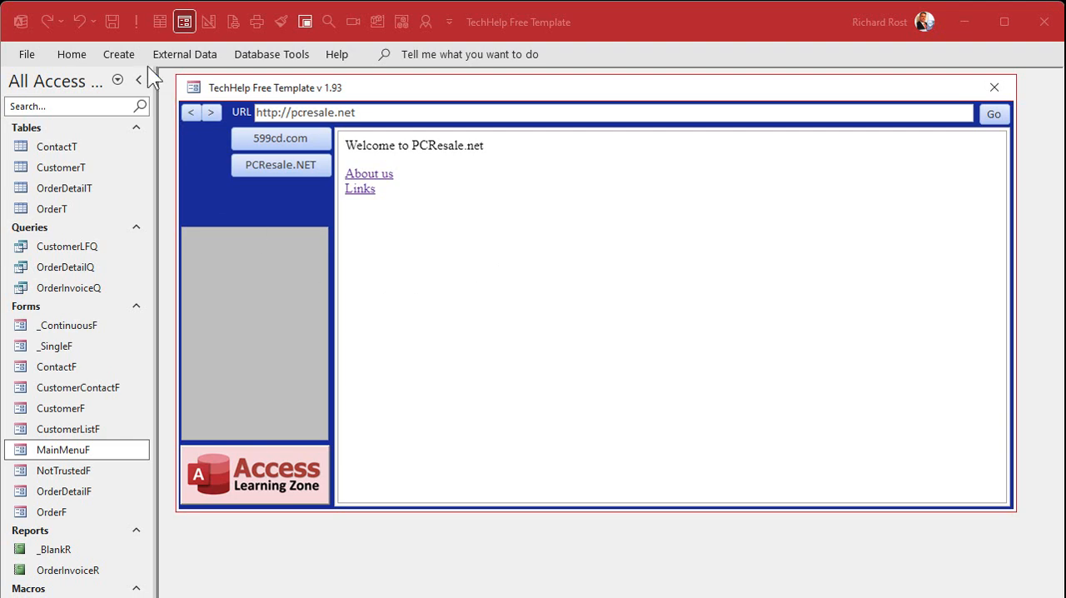
Step: Create a new table in design view with a Short Text field named TrustedDomain
{"action": "left_click", "coordinate": [119, 54]}
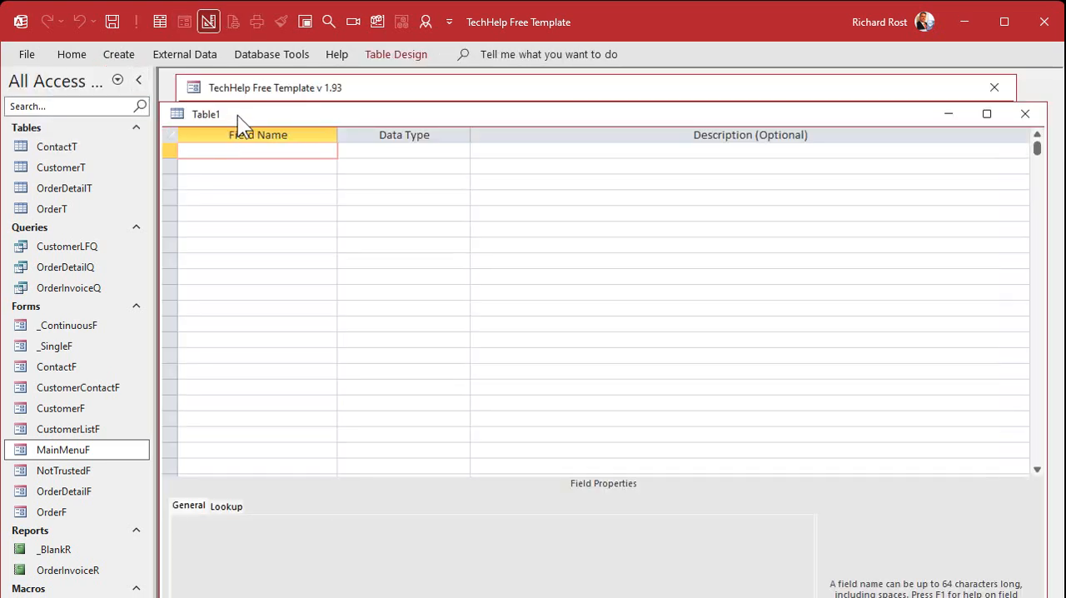
{"action": "left_click_drag", "start_coordinate": [239, 114], "coordinate": [244, 100]}
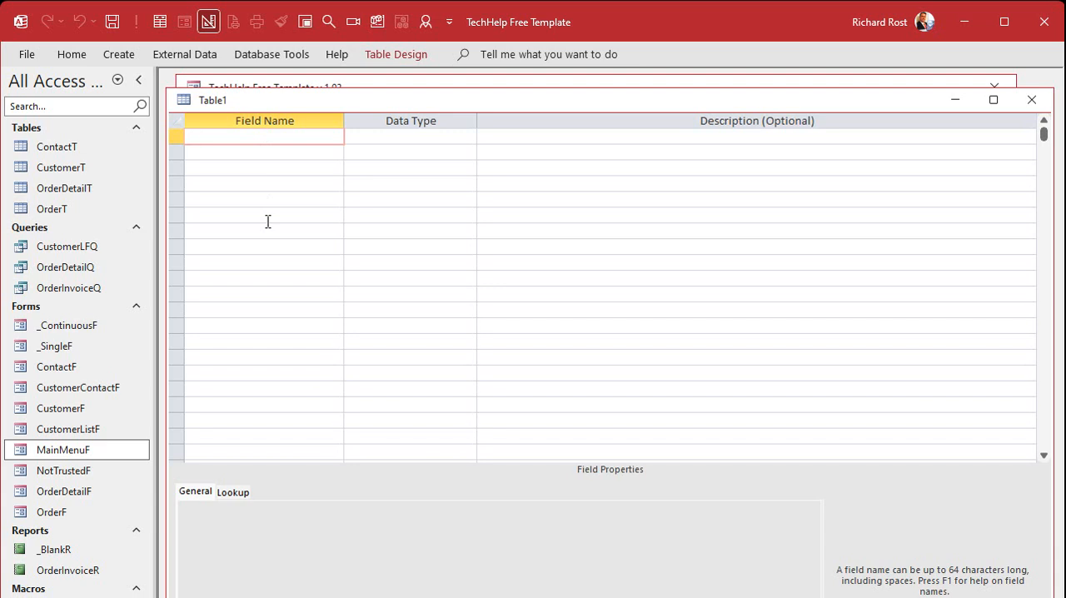
{"action": "type", "text": "TrustedDomain"}
{"action": "key", "text": "Tab"}
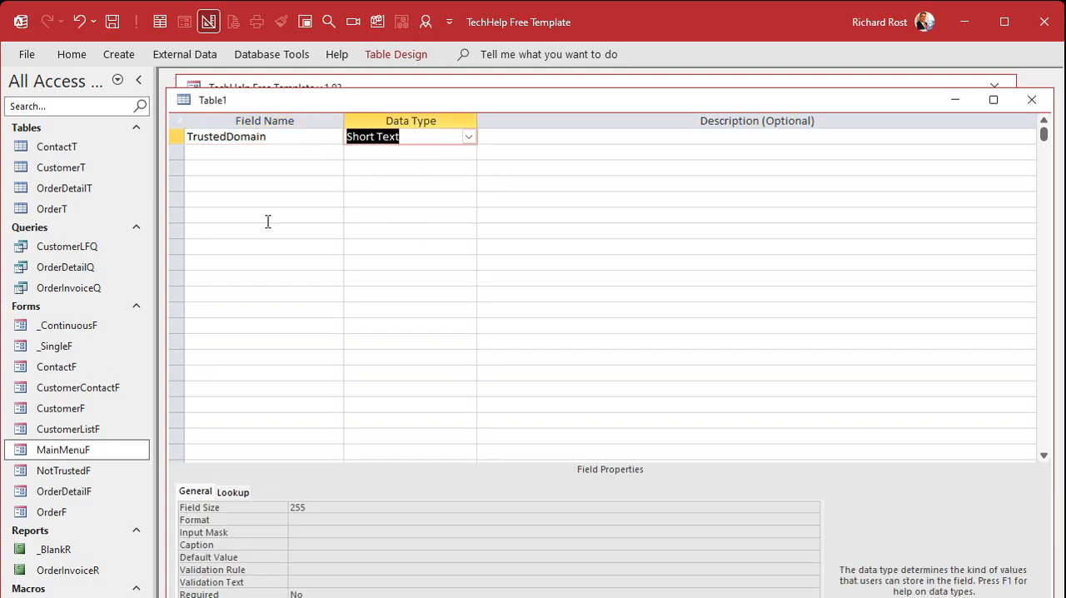
{"action": "key", "text": "Tab"}
{"action": "key", "text": "Tab"}
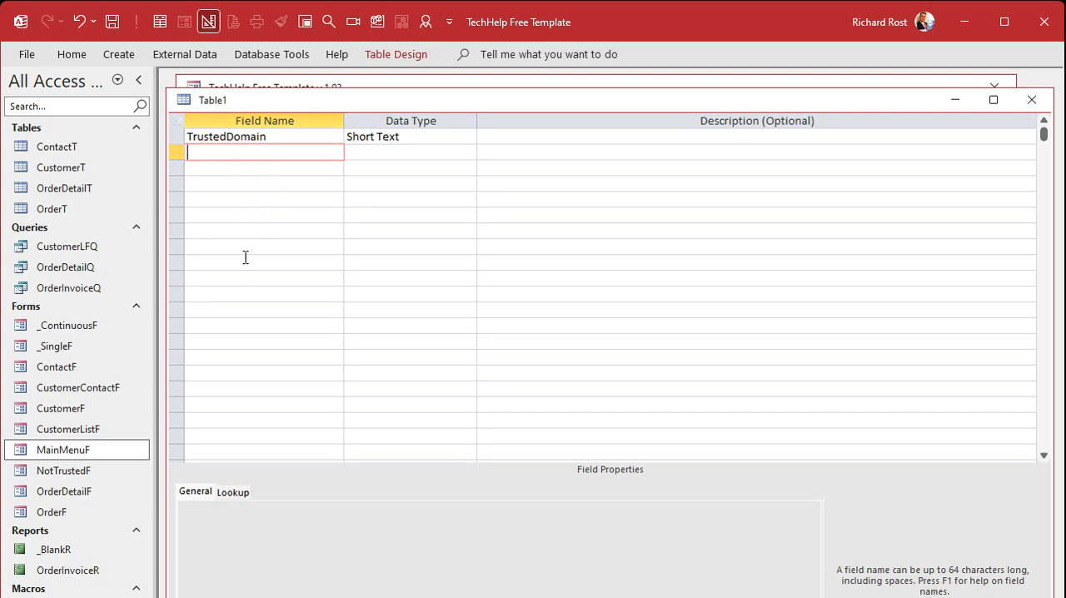
Step: Add a Date/Time field named DateAdded to the table with a default value of =Now()
{"action": "type", "text": "DateAdded"}
{"action": "key", "text": "Tab"}
{"action": "type", "text": "da"}
{"action": "key", "text": "Tab"}
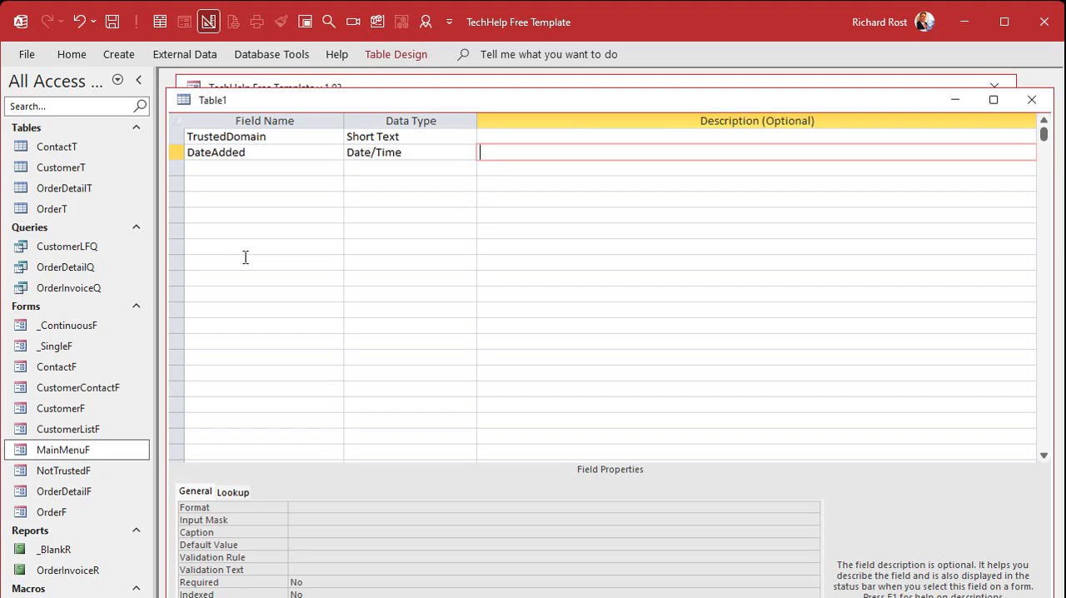
{"action": "left_click", "coordinate": [309, 546]}
{"action": "type", "text": "=now()"}
{"action": "key", "text": "Return"}
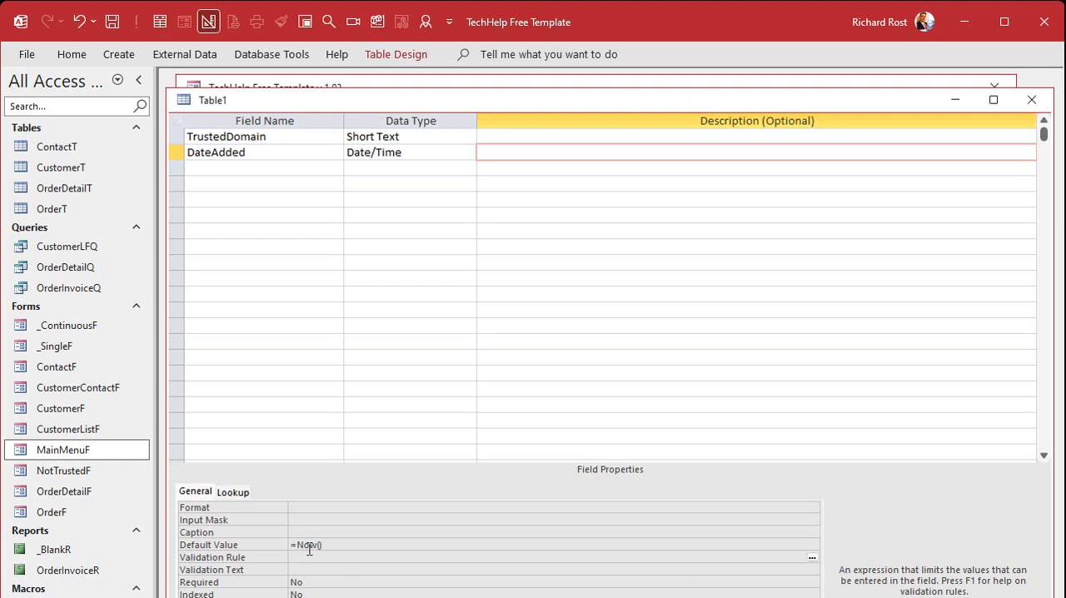
Step: Save the table as TrustedDomainT and let Access create a primary key for it
{"action": "key", "text": "ctrl+s"}
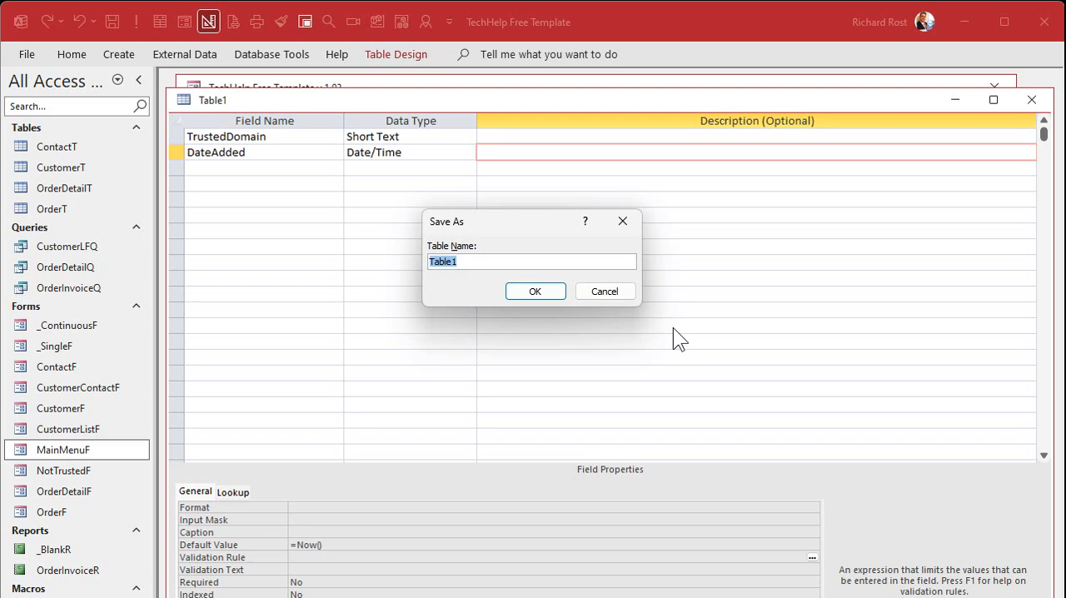
{"action": "type", "text": "TrustedDomainT"}
{"action": "key", "text": "Return"}
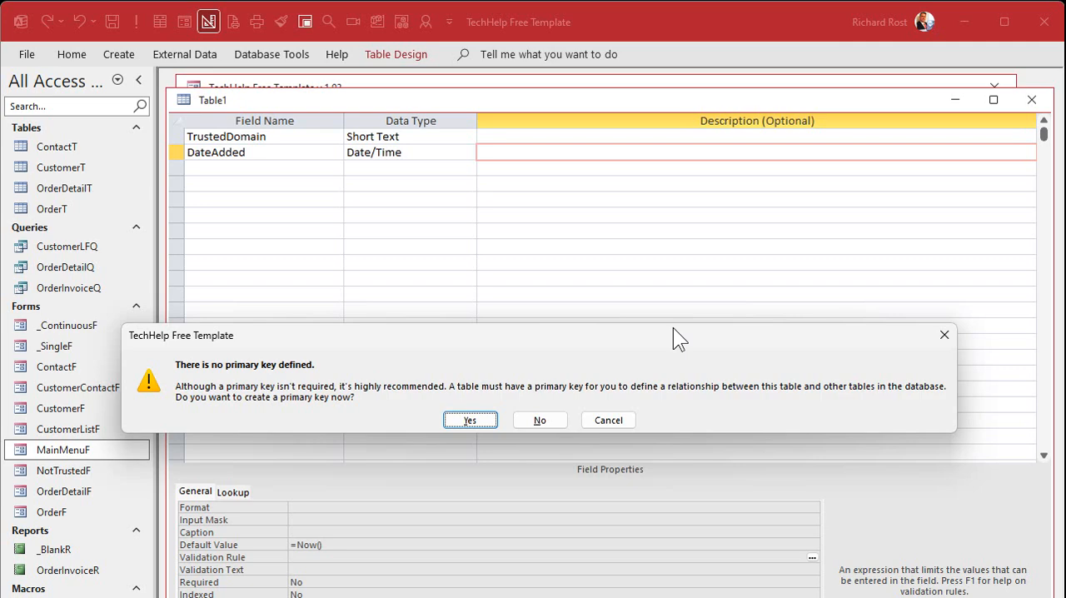
{"action": "left_click", "coordinate": [472, 422]}
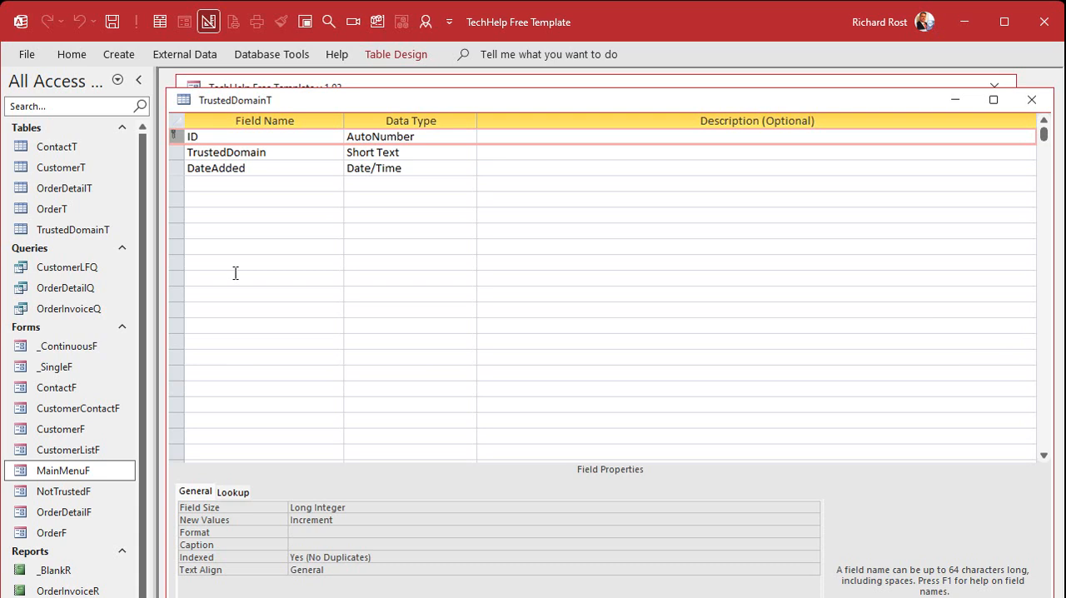
Step: Delete the ID field from TrustedDomainT, make TrustedDomain the primary key and close the table
{"action": "key", "text": "Delete"}
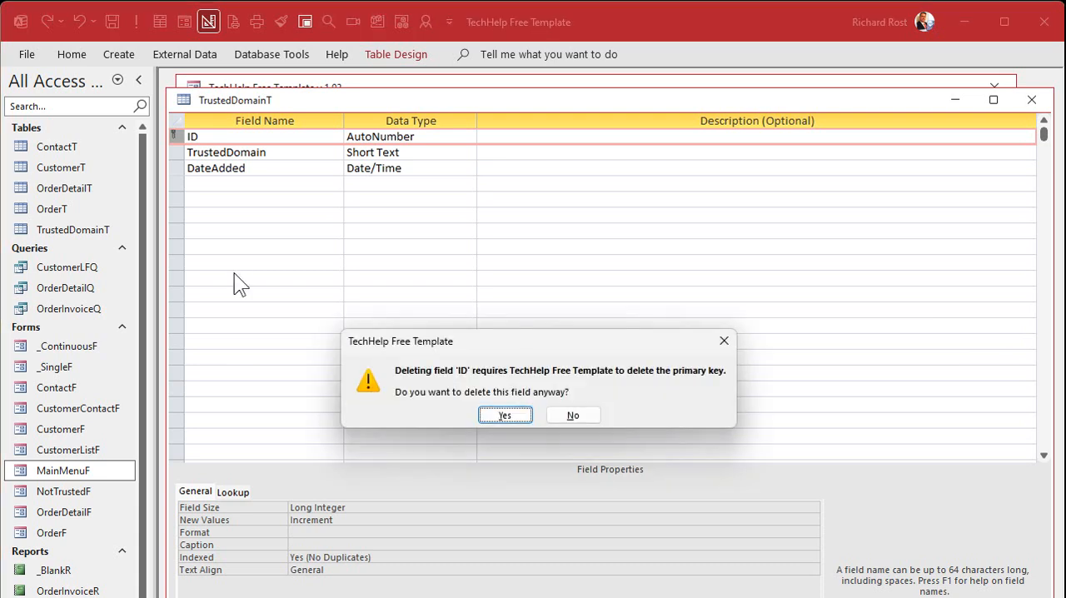
{"action": "key", "text": "Return"}
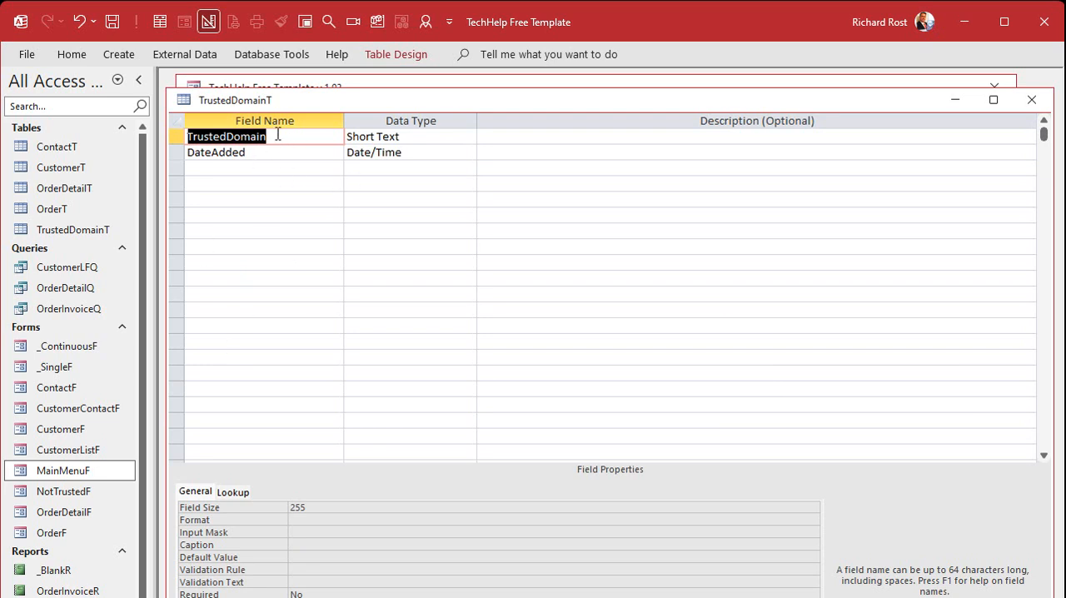
{"action": "left_click", "coordinate": [377, 56]}
{"action": "left_click", "coordinate": [90, 98]}
{"action": "left_click", "coordinate": [1031, 100]}
Step: Open the MainMenuF form in Design View and show the properties of its Edge browser control
{"action": "right_click", "coordinate": [410, 97]}
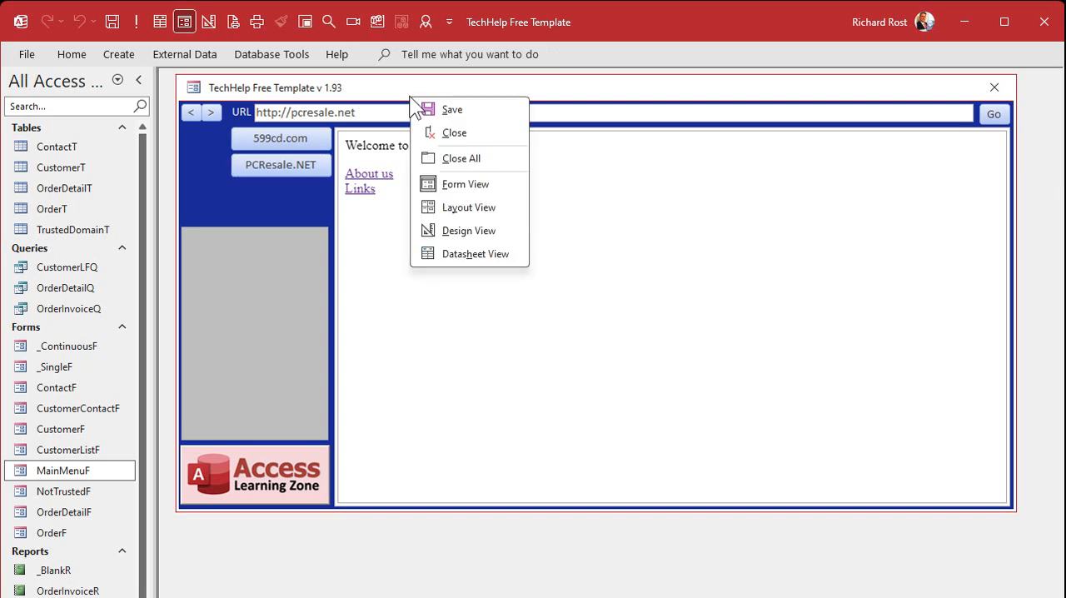
{"action": "left_click", "coordinate": [470, 231]}
{"action": "left_click", "coordinate": [424, 216]}
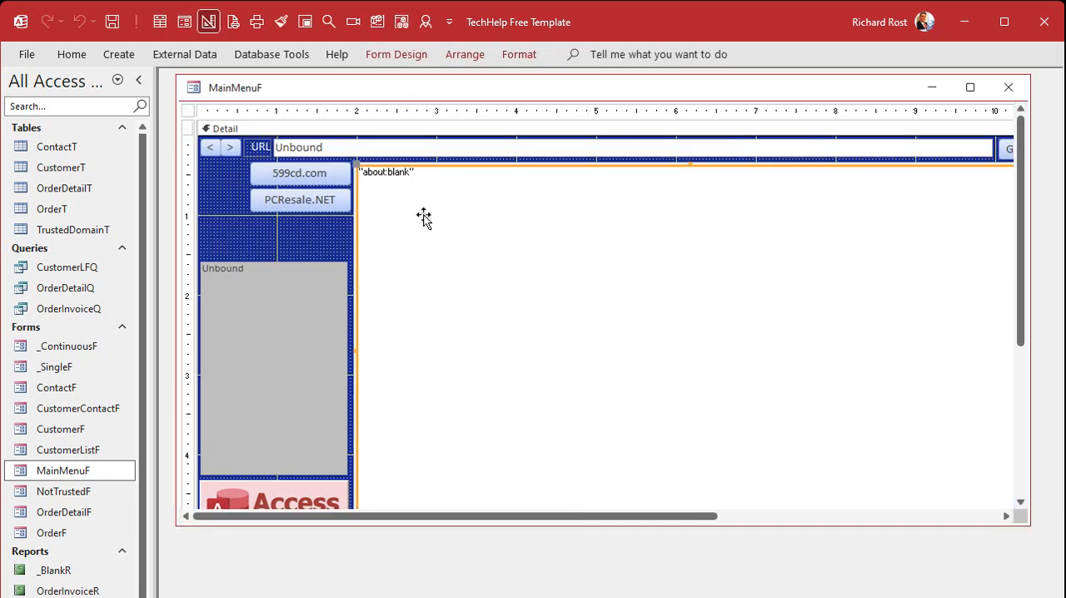
{"action": "double_click", "coordinate": [414, 167]}
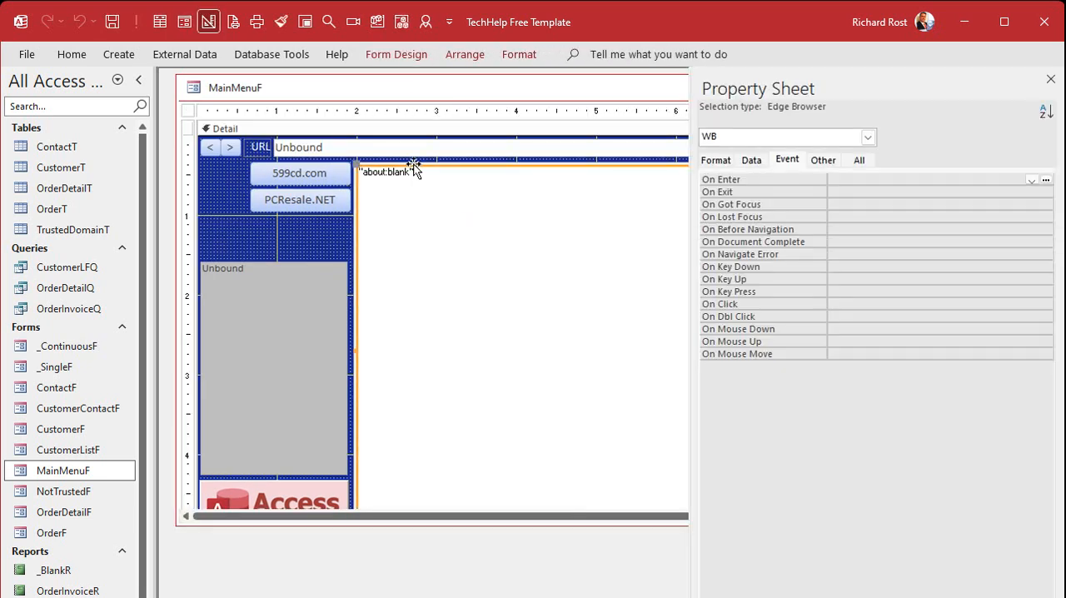
Step: Set the WB browser control's Trusted Domains property to TrustedDomainT and close the MainMenuF form
{"action": "left_click", "coordinate": [826, 162]}
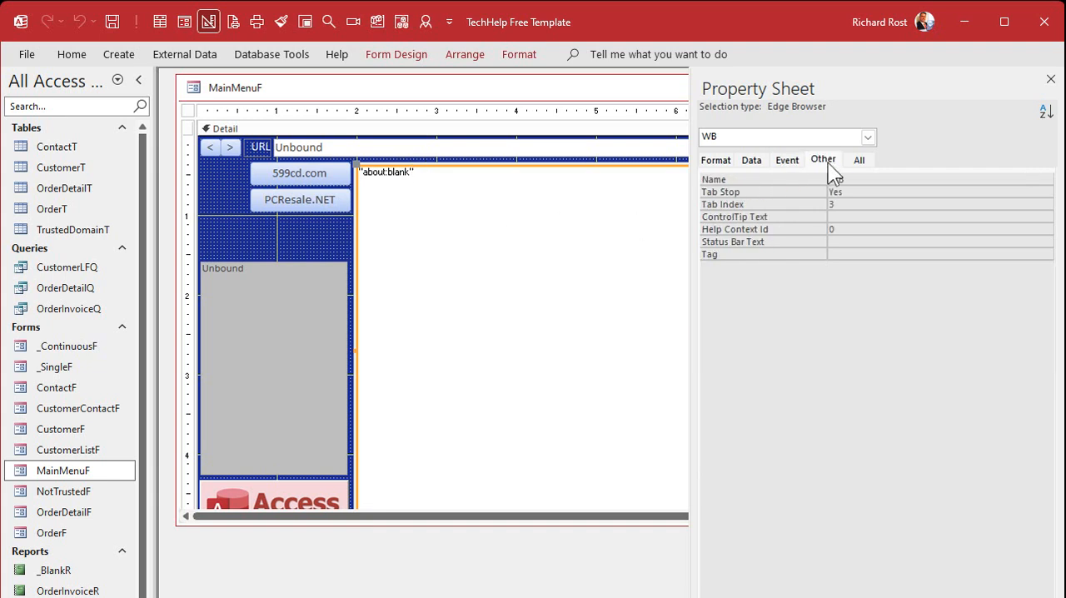
{"action": "left_click", "coordinate": [749, 160]}
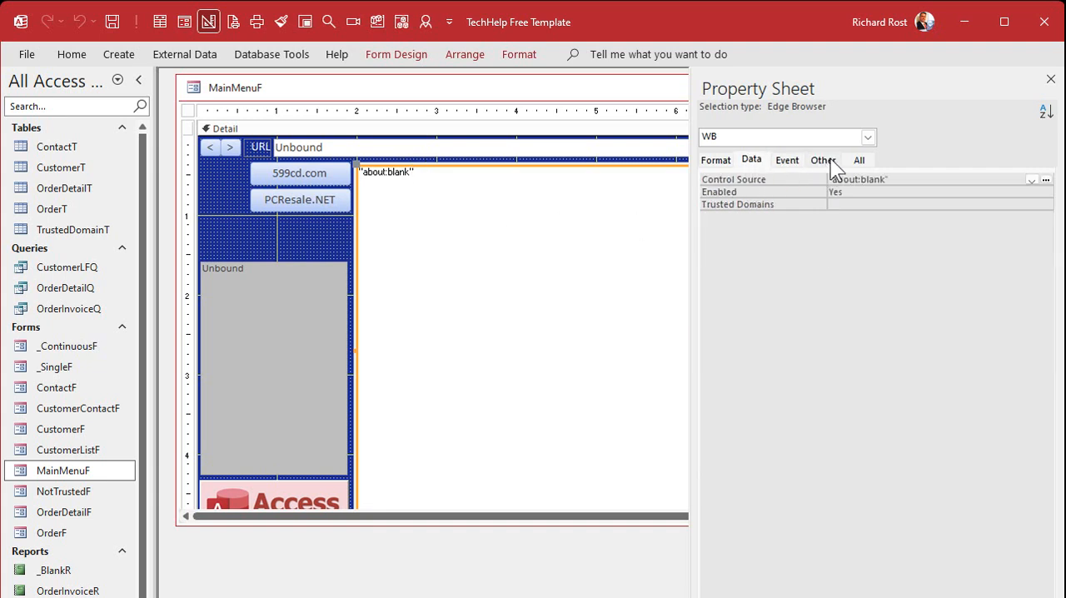
{"action": "left_click", "coordinate": [827, 159]}
{"action": "left_click", "coordinate": [761, 159]}
{"action": "left_click", "coordinate": [853, 206]}
{"action": "left_click", "coordinate": [1047, 205]}
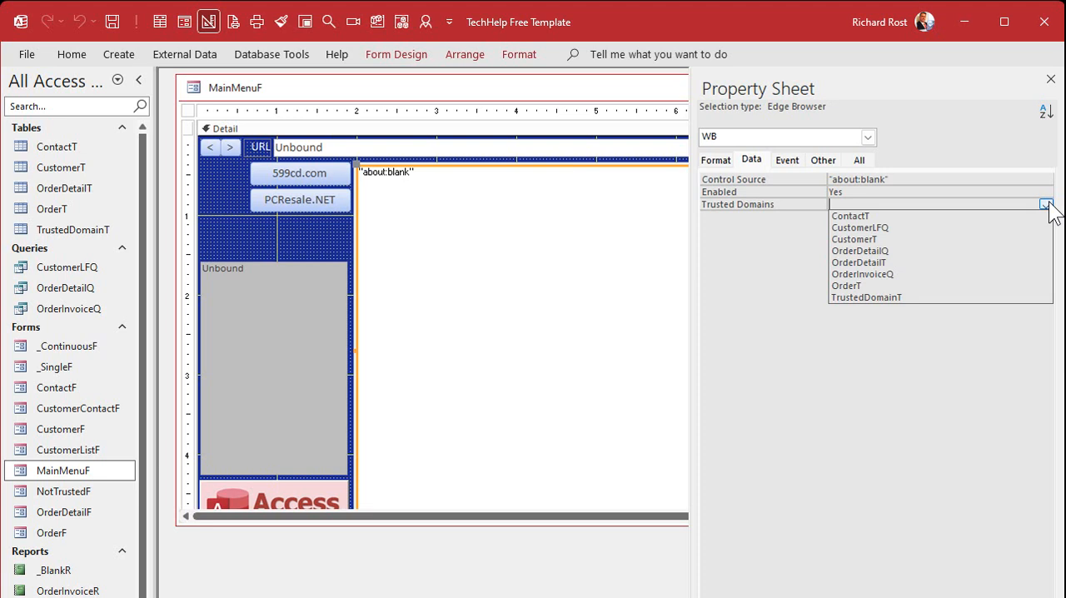
{"action": "left_click", "coordinate": [970, 297]}
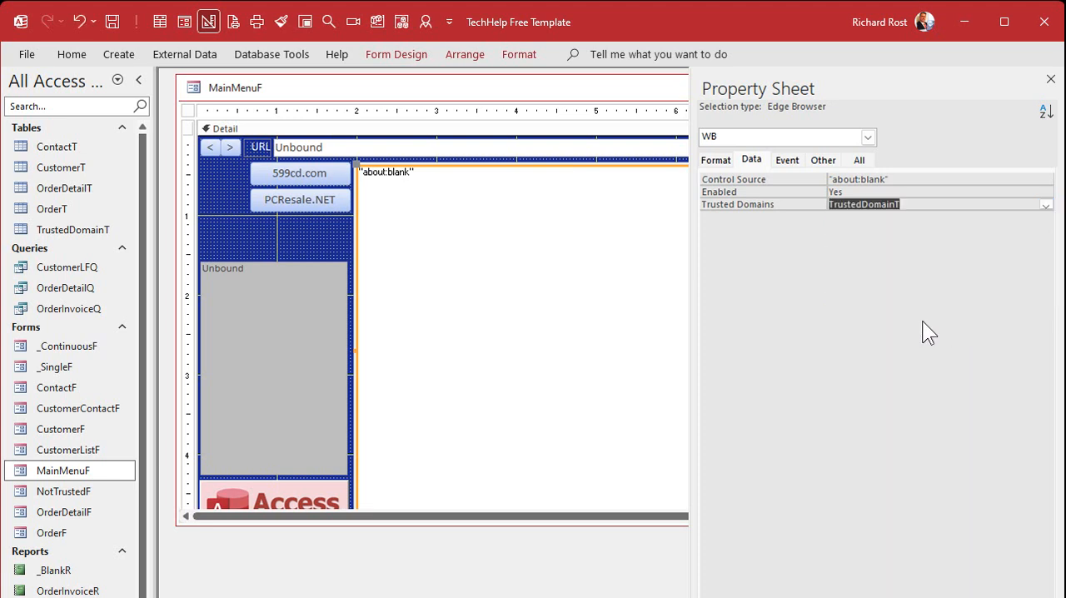
{"action": "left_click", "coordinate": [1051, 80]}
{"action": "left_click", "coordinate": [1007, 87]}
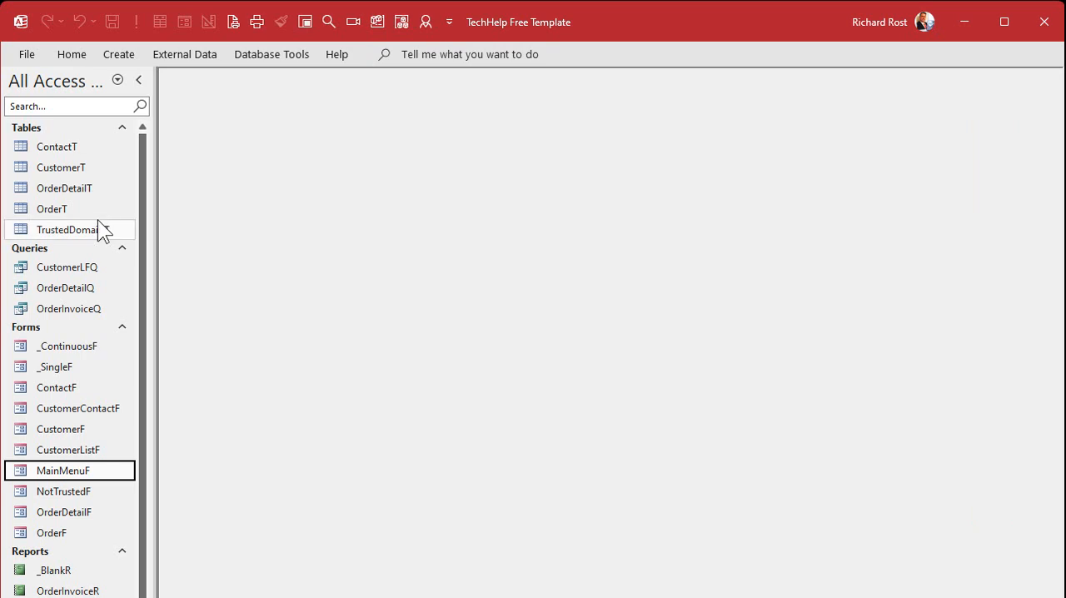
Step: Open the TrustedDomainT table and widen its DateAdded and TrustedDomain columns
{"action": "double_click", "coordinate": [76, 231]}
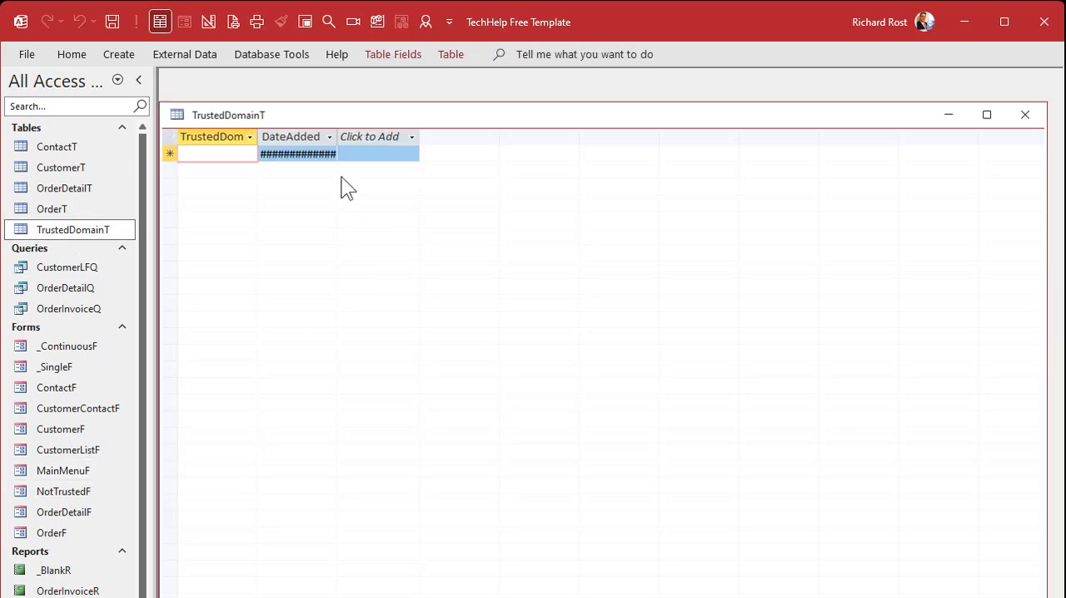
{"action": "left_click", "coordinate": [393, 136]}
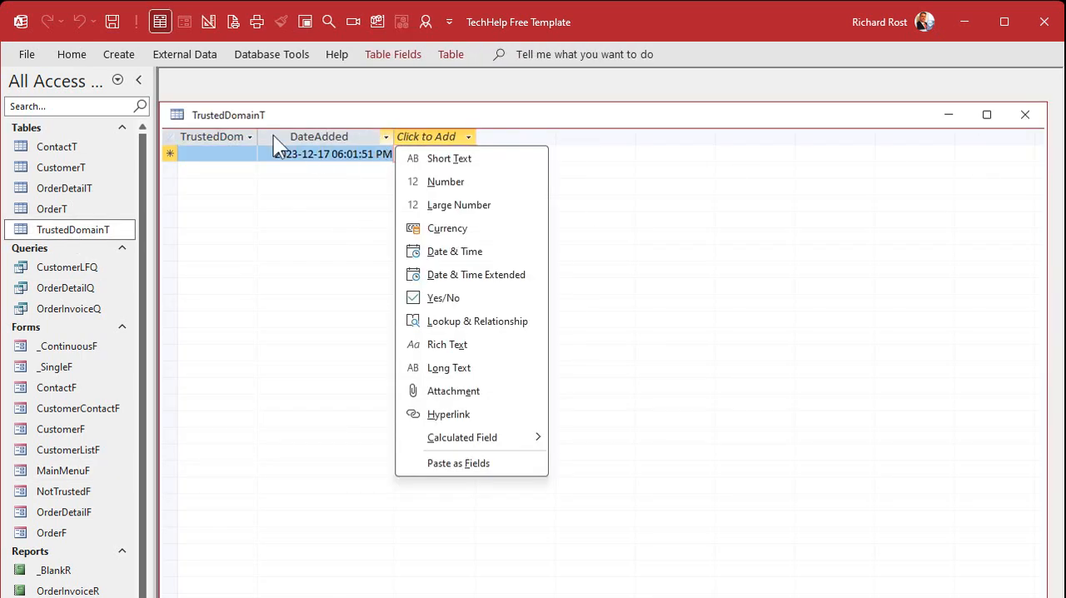
{"action": "key", "text": "Escape"}
{"action": "left_click_drag", "start_coordinate": [257, 139], "coordinate": [628, 130]}
{"action": "left_click", "coordinate": [364, 154]}
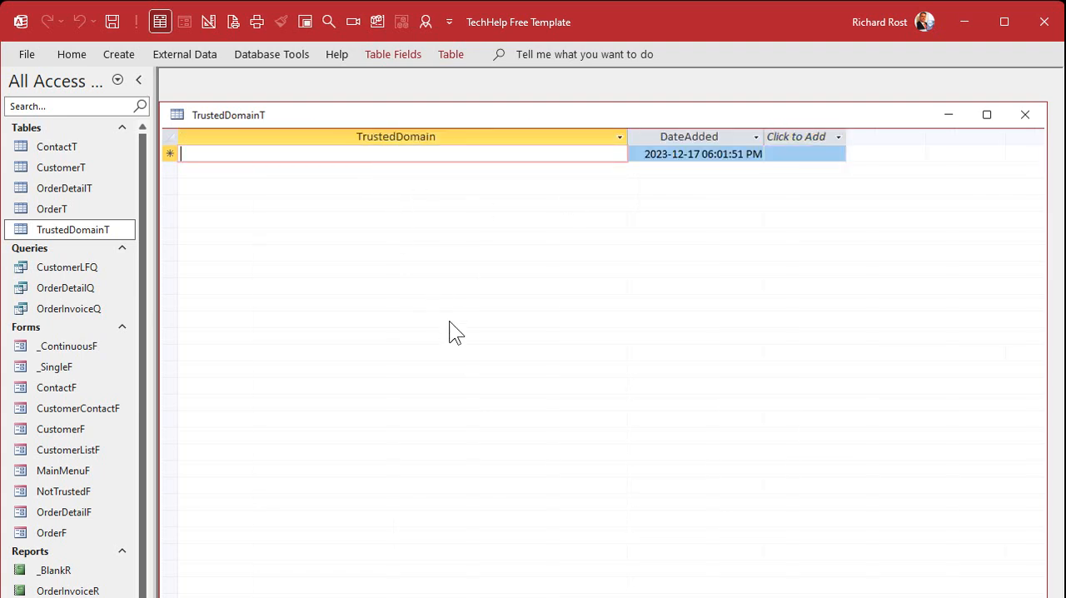
{"action": "type", "text": "https"}
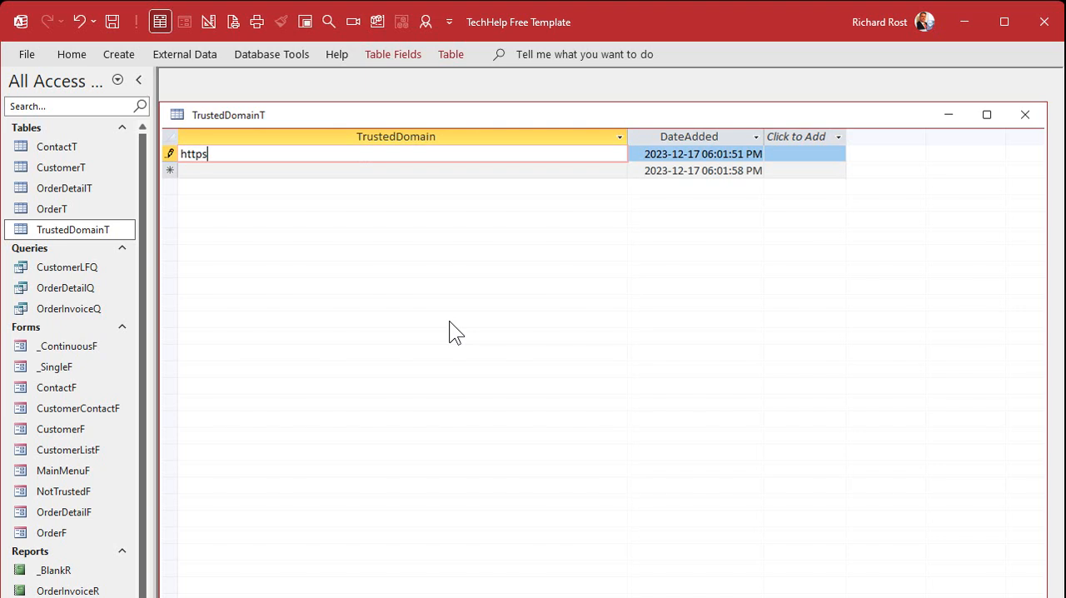
{"action": "type", "text": "://599cd.com"}
{"action": "key", "text": "Down"}
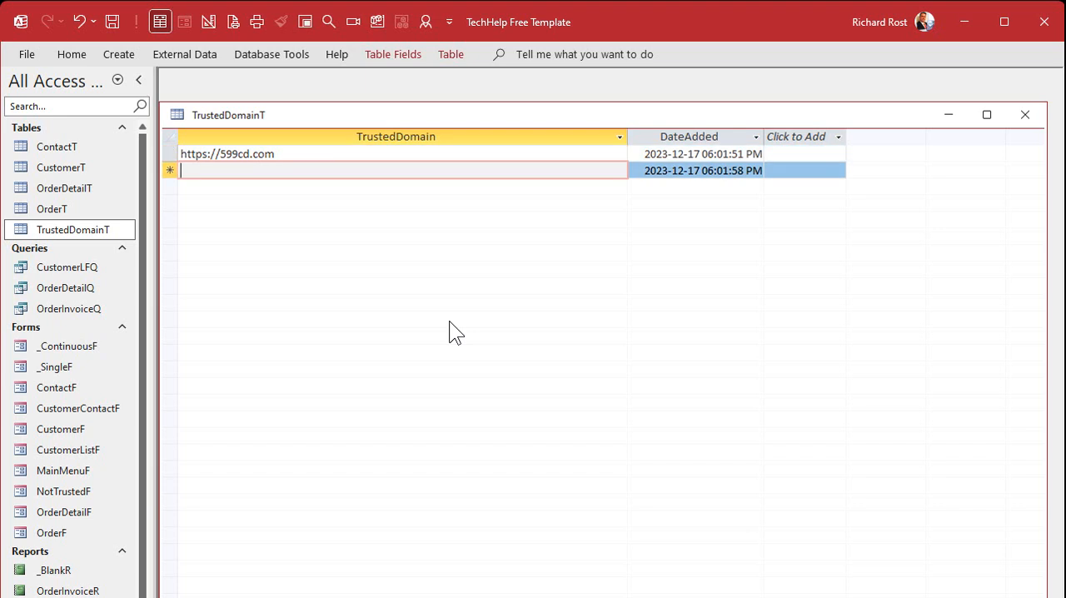
{"action": "left_click", "coordinate": [1026, 114]}
{"action": "left_click", "coordinate": [305, 23]}
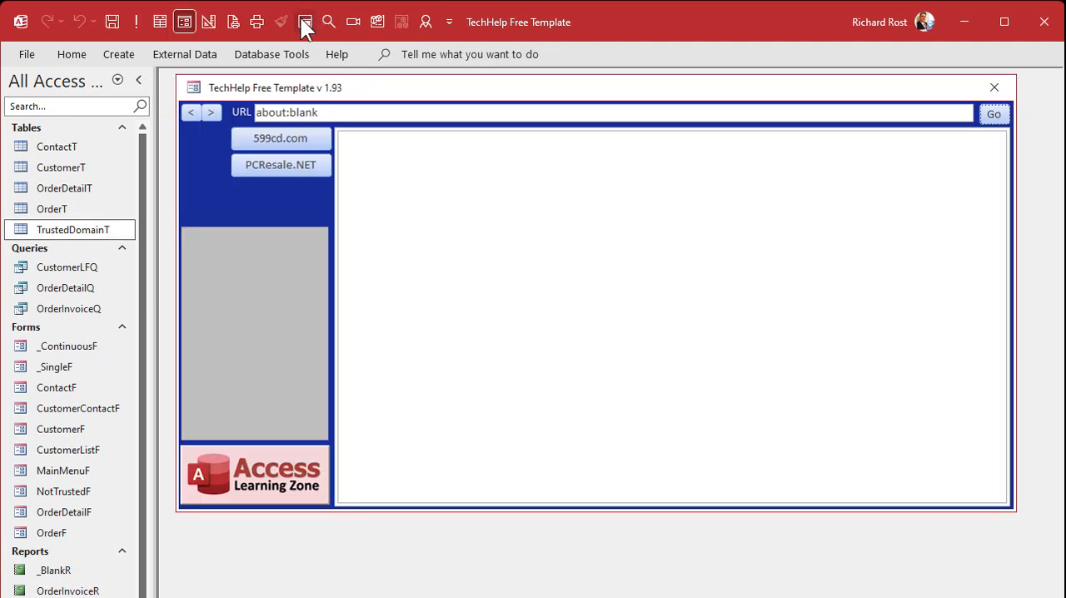
{"action": "left_click", "coordinate": [271, 163]}
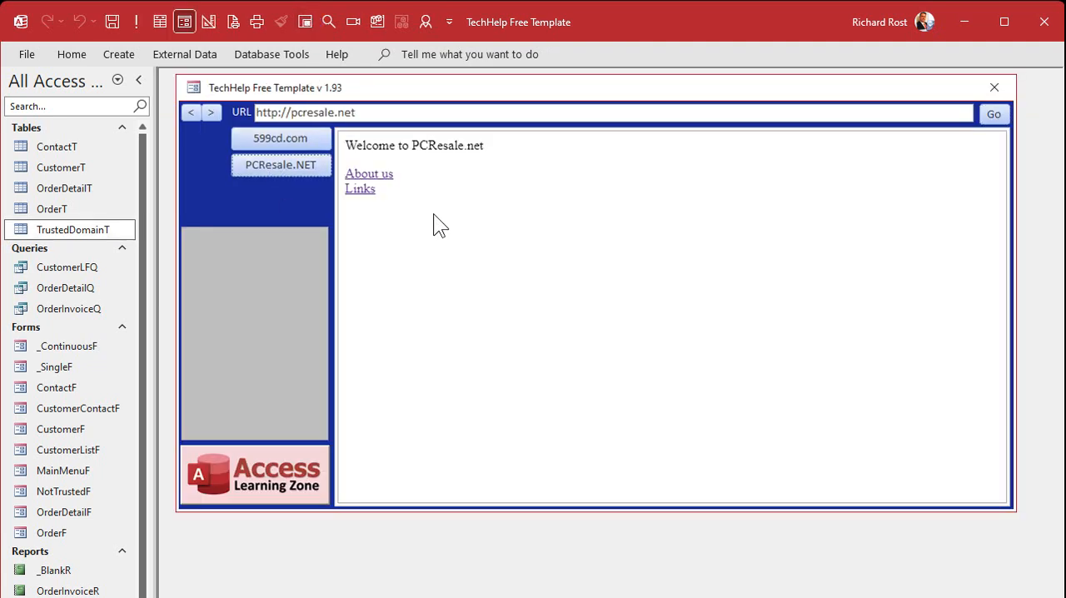
{"action": "left_click", "coordinate": [357, 192]}
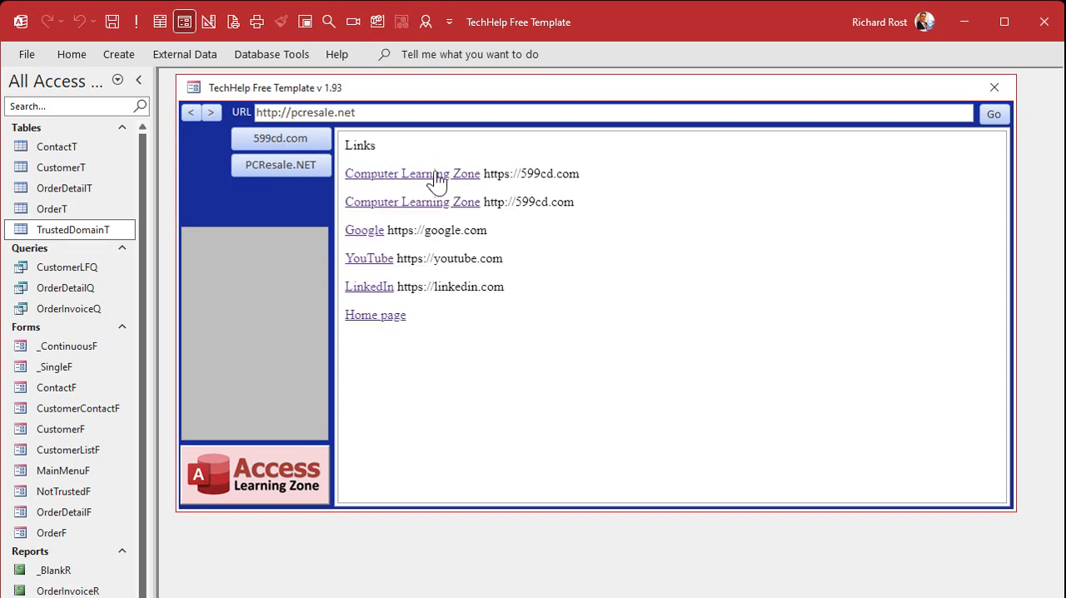
{"action": "left_click", "coordinate": [437, 177]}
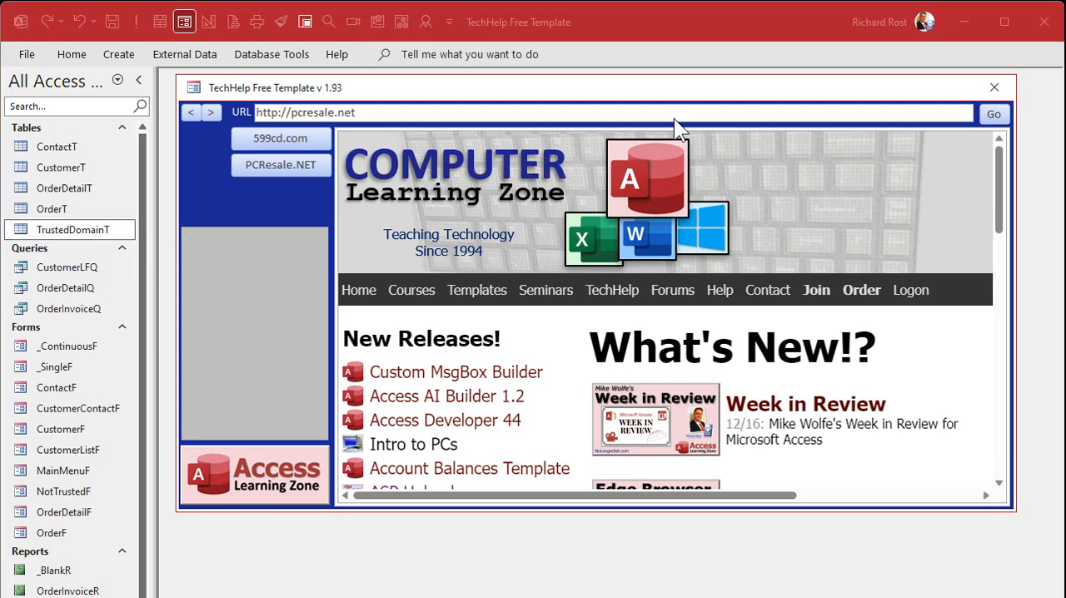
Step: Return to the Links page, test the Google link and close the external browser tab it opens
{"action": "left_click", "coordinate": [193, 113]}
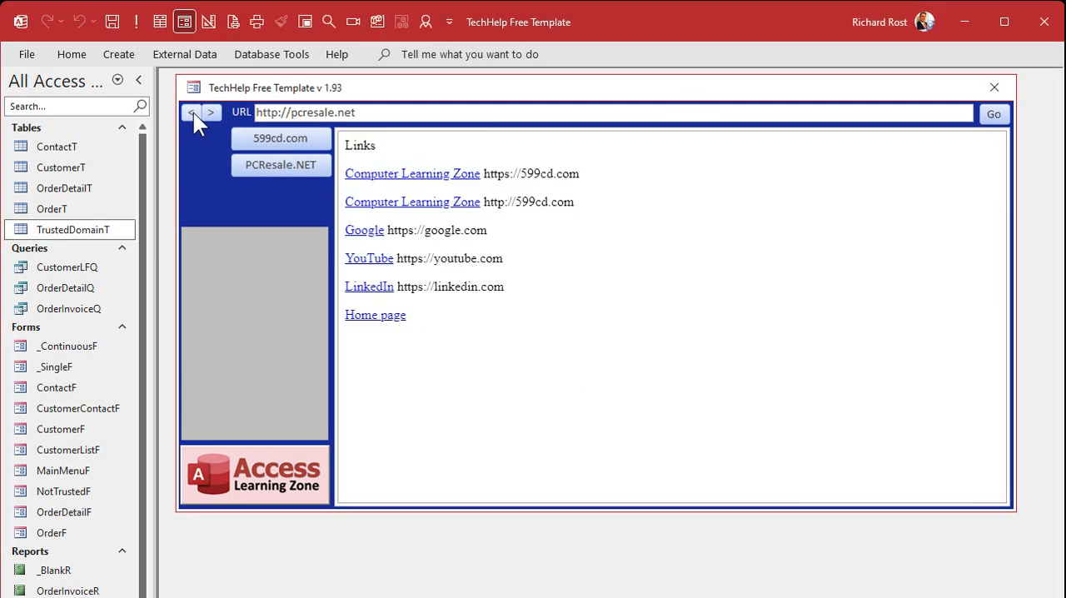
{"action": "left_click", "coordinate": [366, 232]}
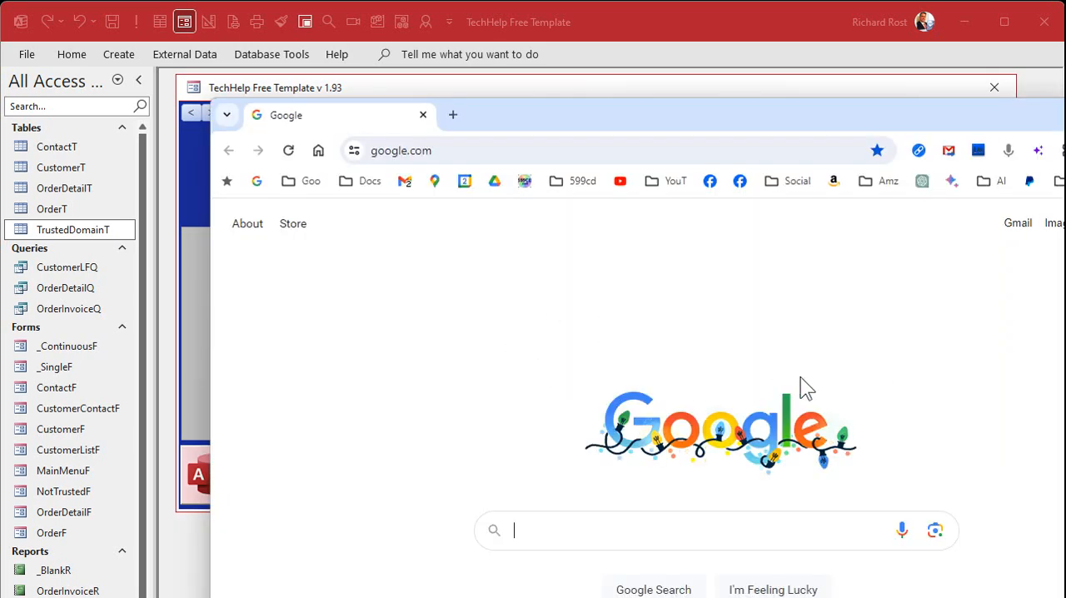
{"action": "left_click", "coordinate": [423, 115]}
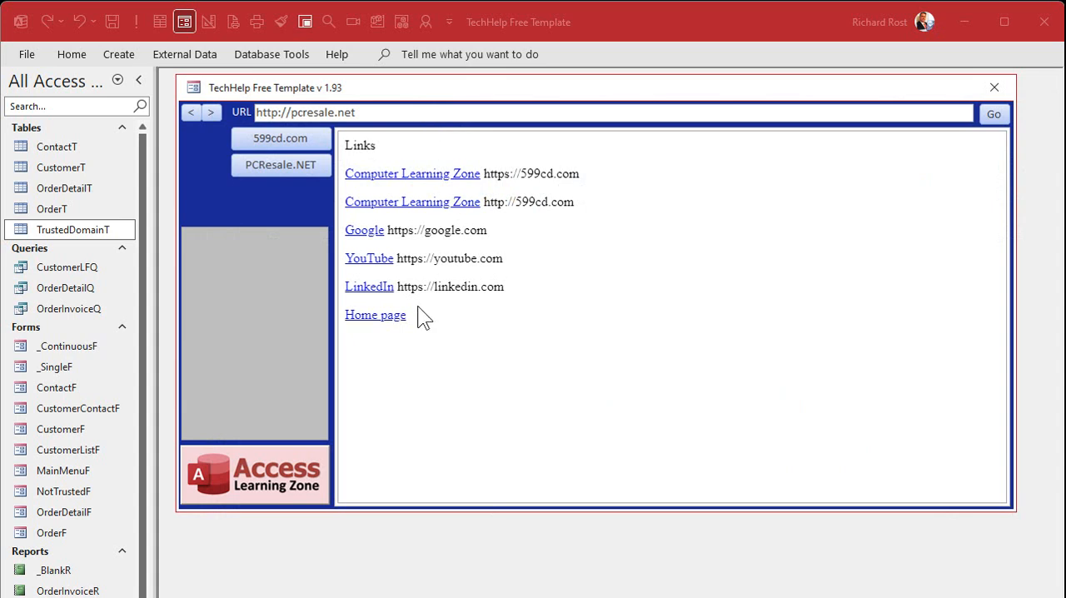
{"action": "double_click", "coordinate": [69, 232]}
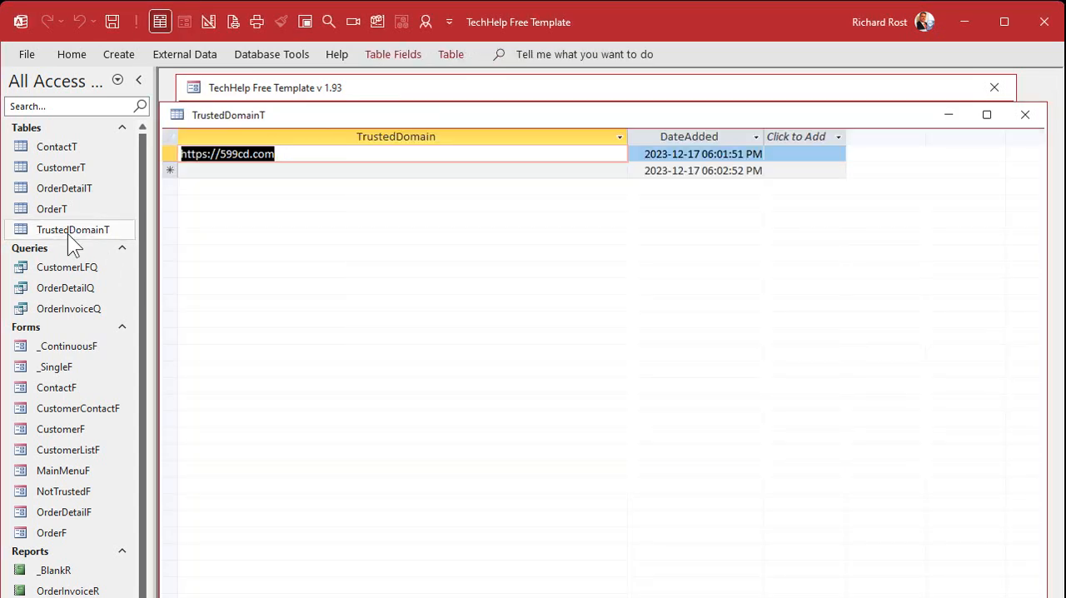
{"action": "left_click", "coordinate": [241, 170]}
{"action": "type", "text": "ht"}
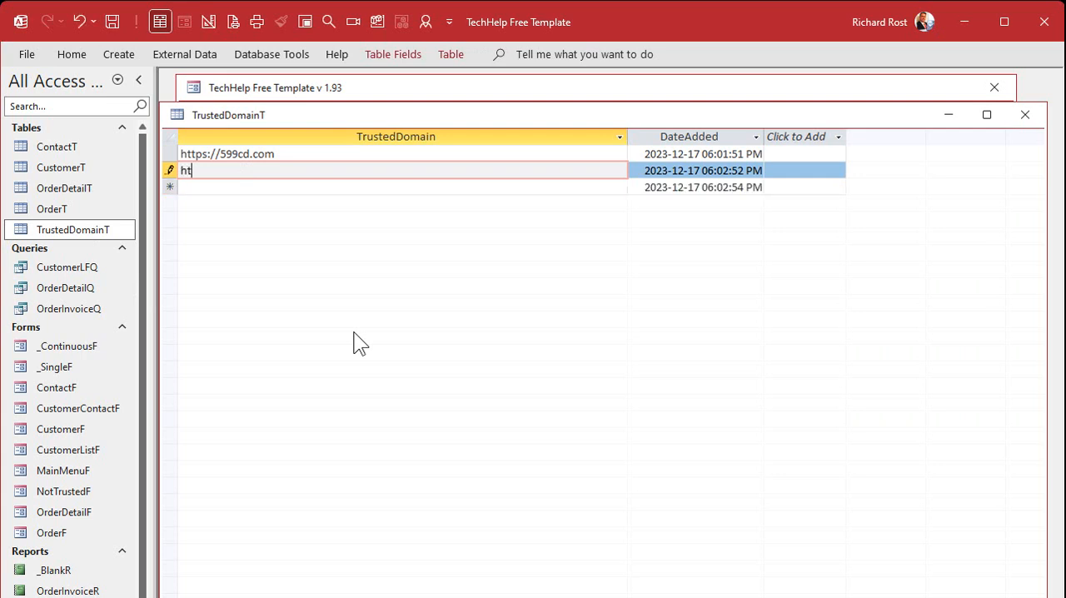
{"action": "type", "text": "tps://google.com"}
{"action": "key", "text": "Down"}
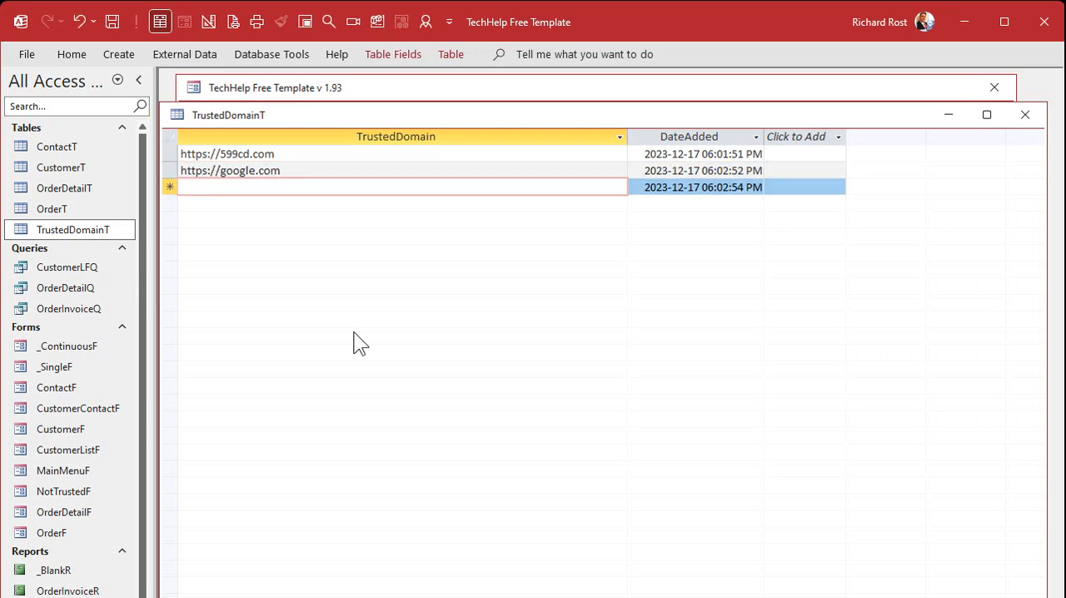
{"action": "left_click", "coordinate": [1026, 115]}
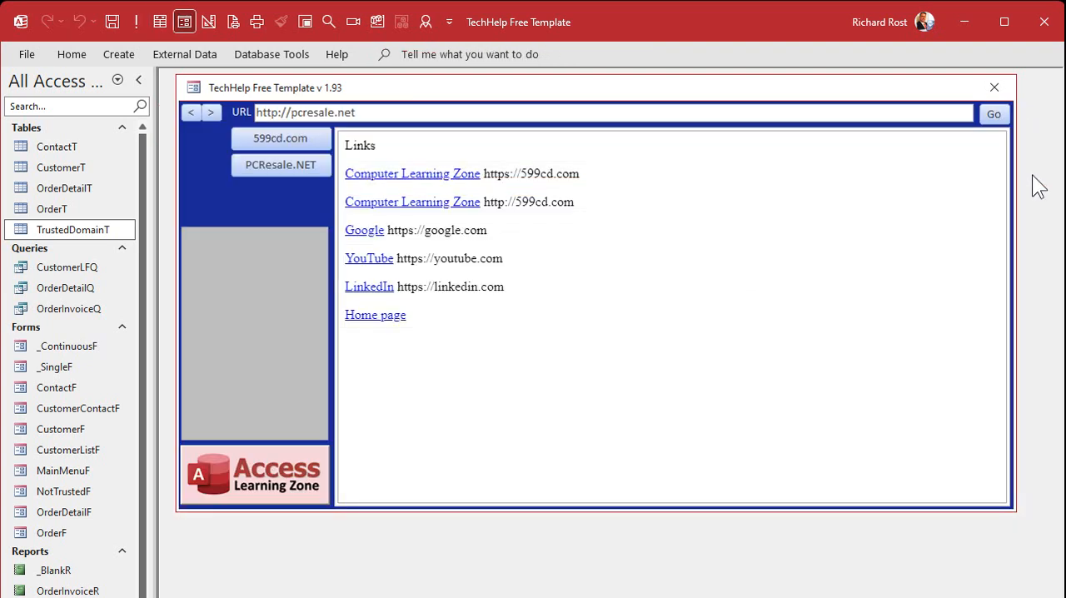
Step: Test the Google link on the Links page and close the main menu form
{"action": "left_click", "coordinate": [370, 238]}
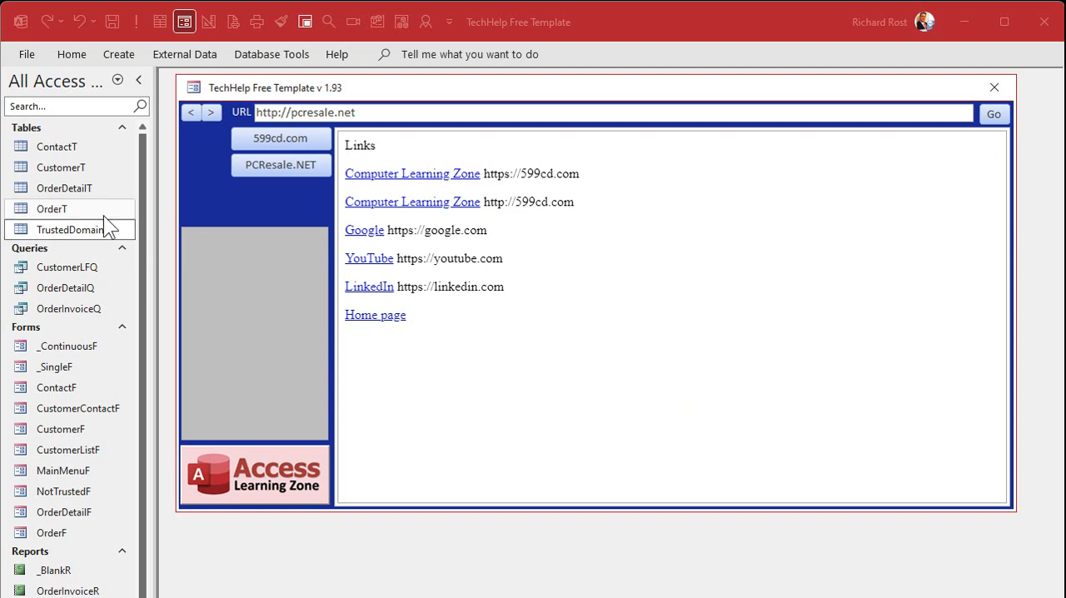
{"action": "left_click", "coordinate": [73, 229]}
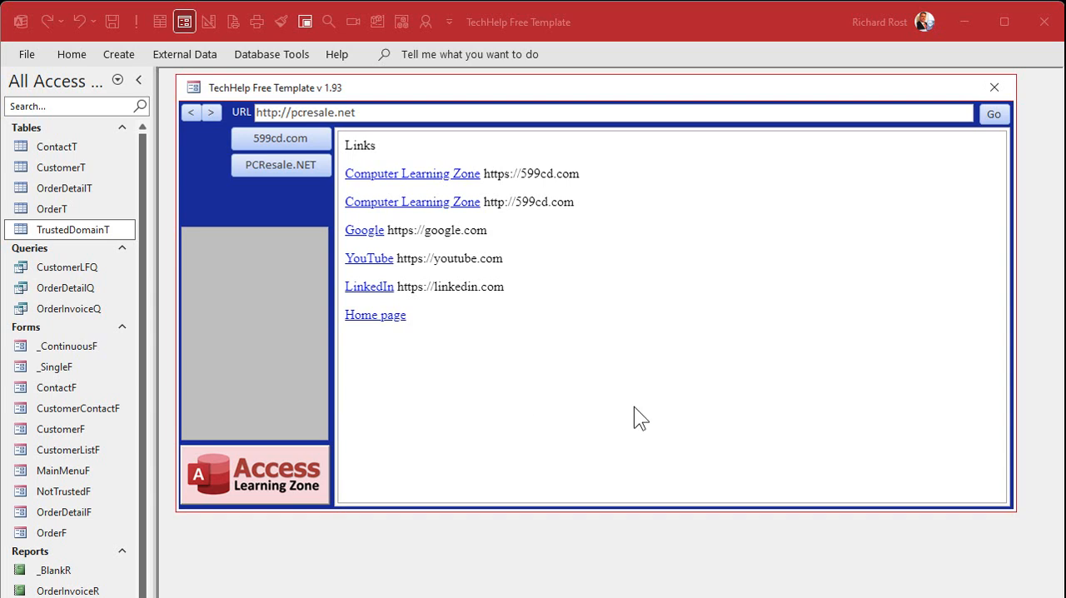
{"action": "left_click", "coordinate": [995, 87]}
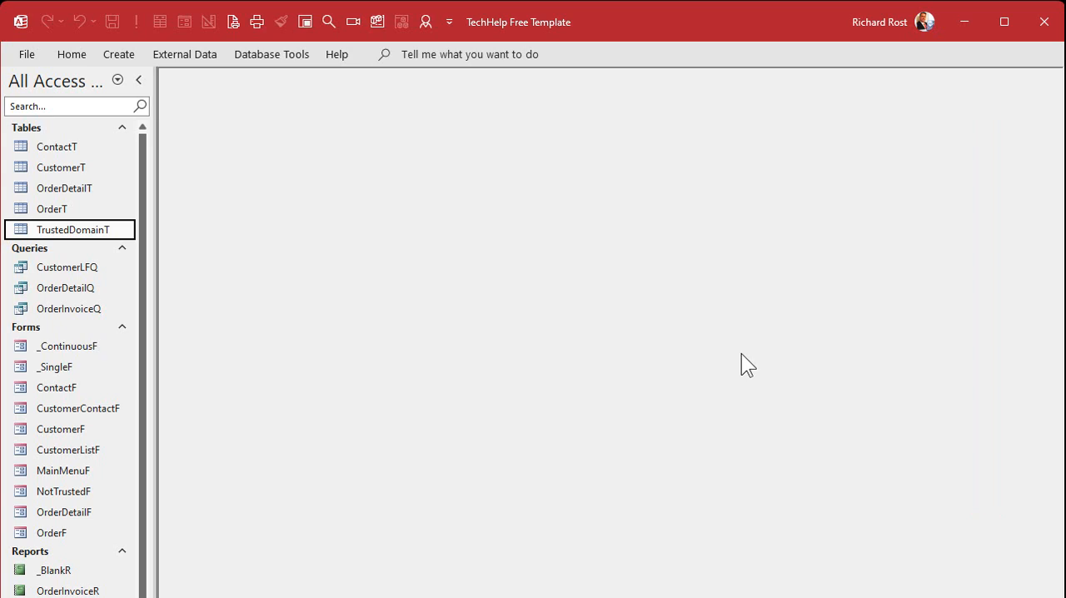
Step: Reopen the main menu form, load PCResale.NET and test the Google link on its Links page again
{"action": "left_click", "coordinate": [306, 21]}
{"action": "left_click", "coordinate": [283, 165]}
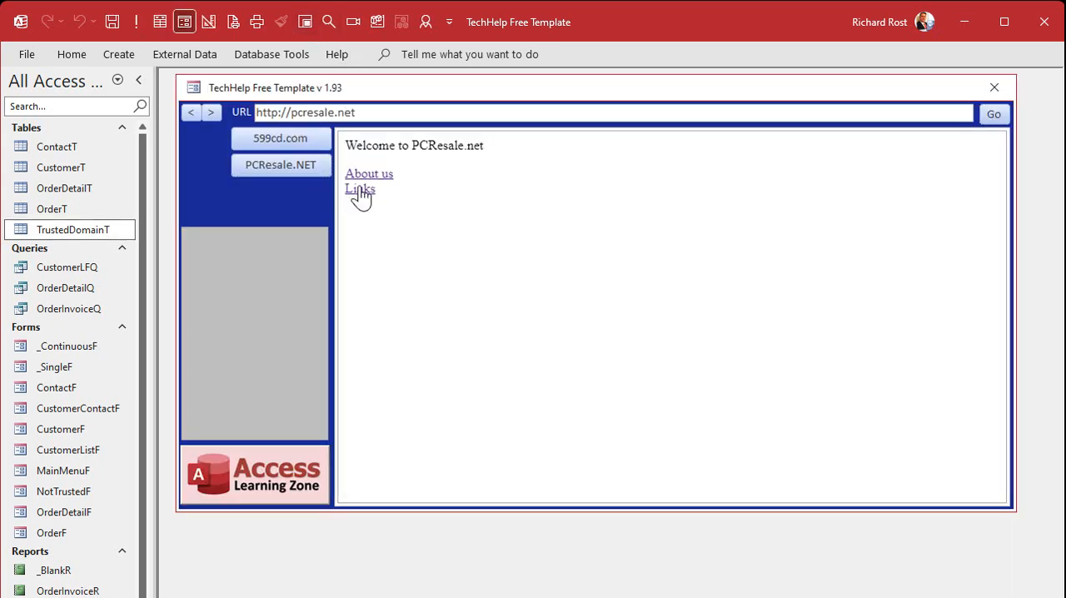
{"action": "left_click", "coordinate": [361, 190]}
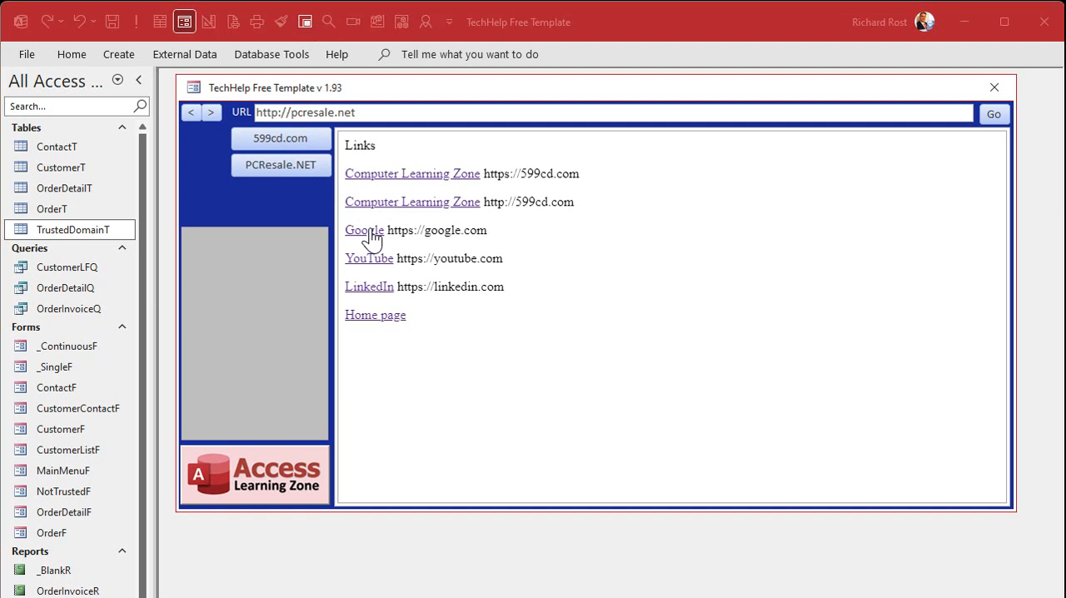
{"action": "left_click", "coordinate": [367, 230]}
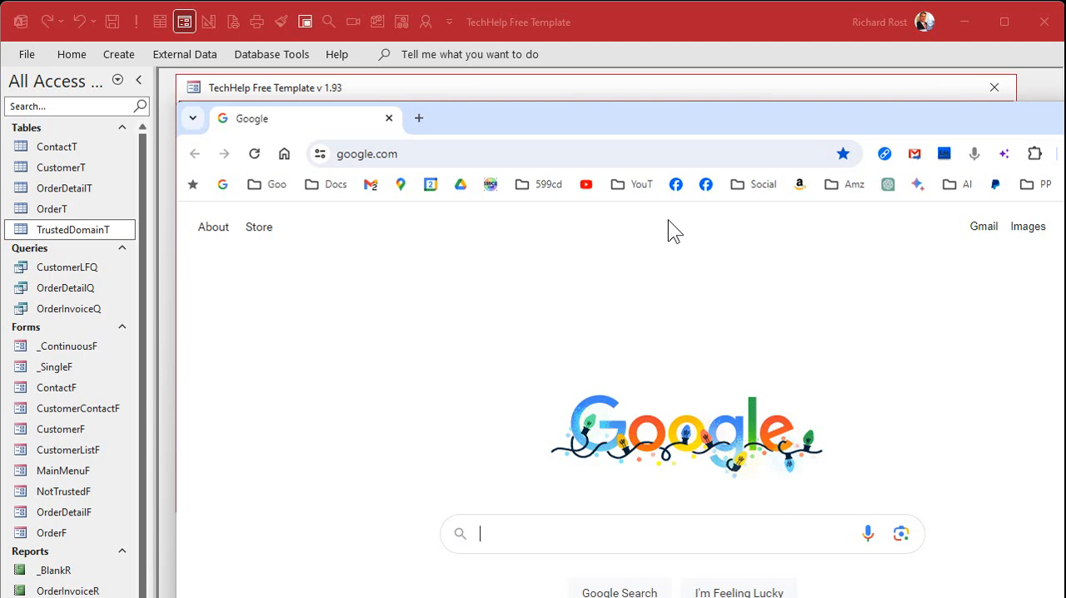
{"action": "left_click", "coordinate": [469, 155]}
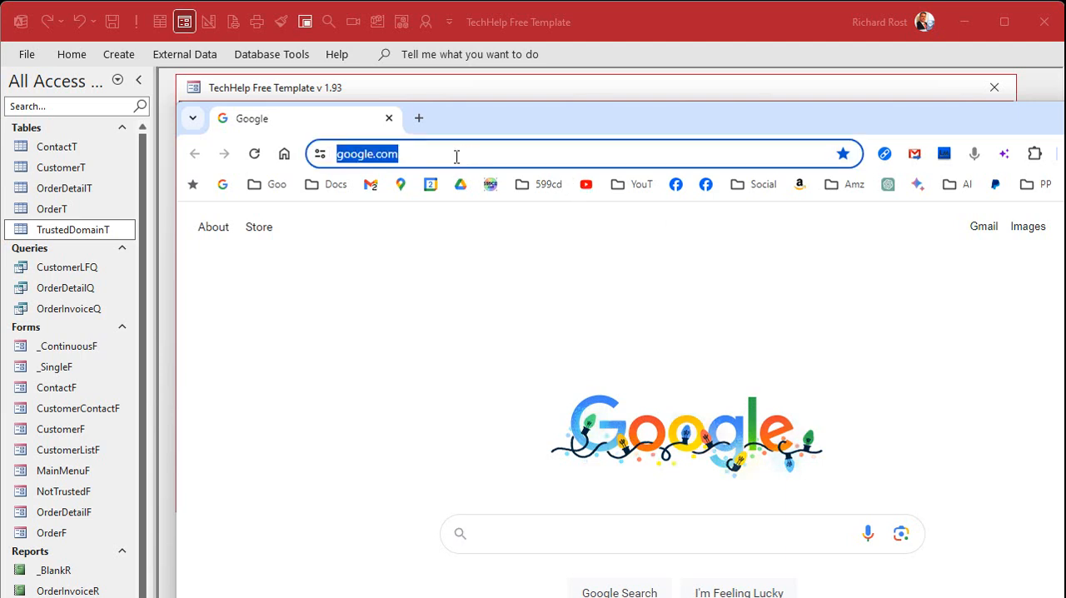
{"action": "left_click", "coordinate": [456, 157]}
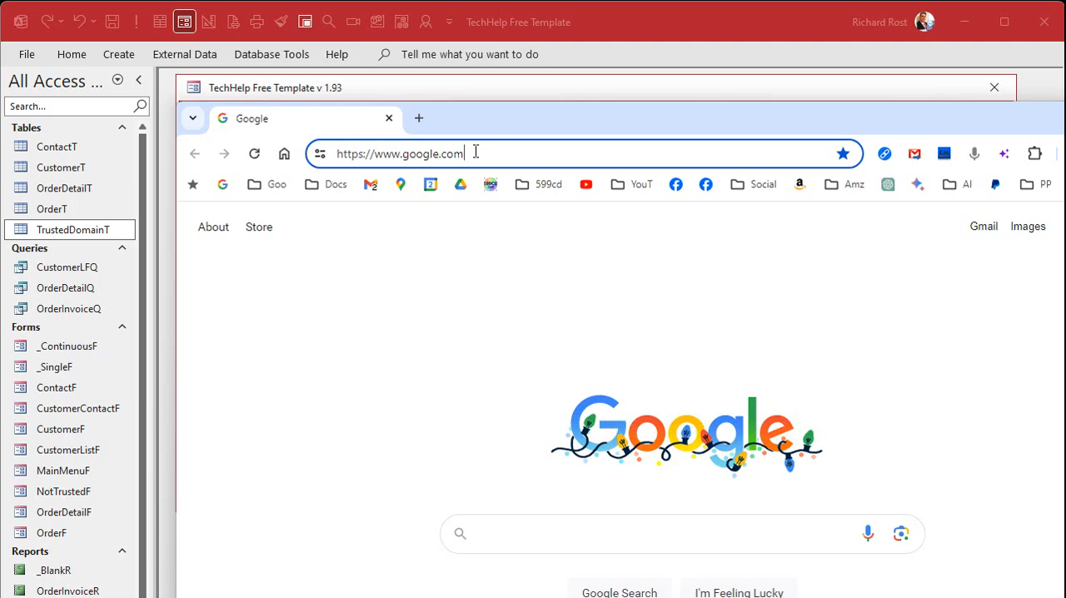
{"action": "left_click_drag", "start_coordinate": [474, 157], "coordinate": [313, 158]}
{"action": "key", "text": "ctrl+c"}
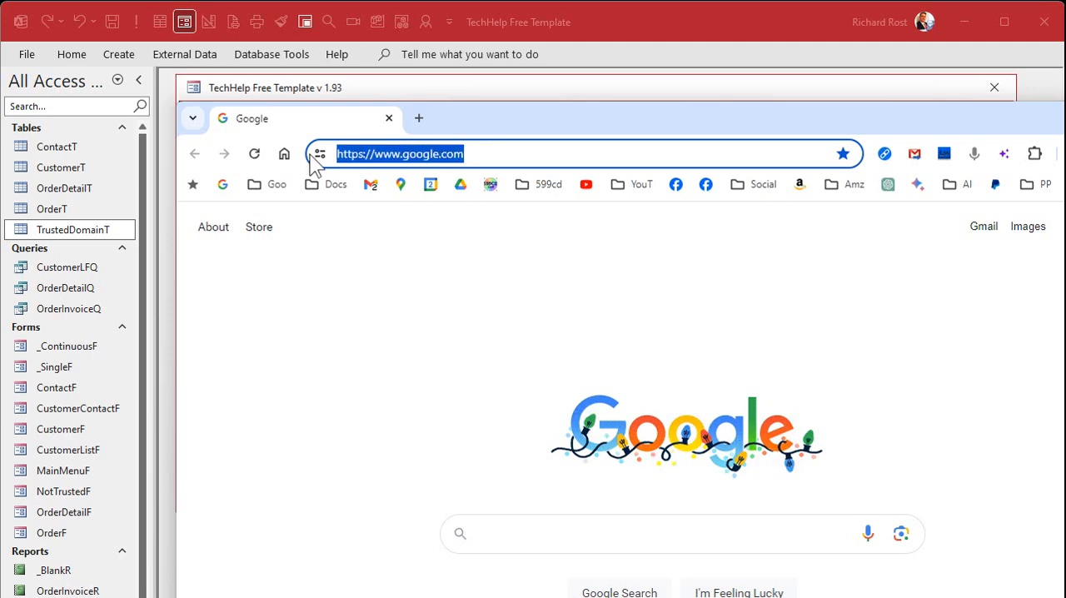
{"action": "key", "text": "alt+F4"}
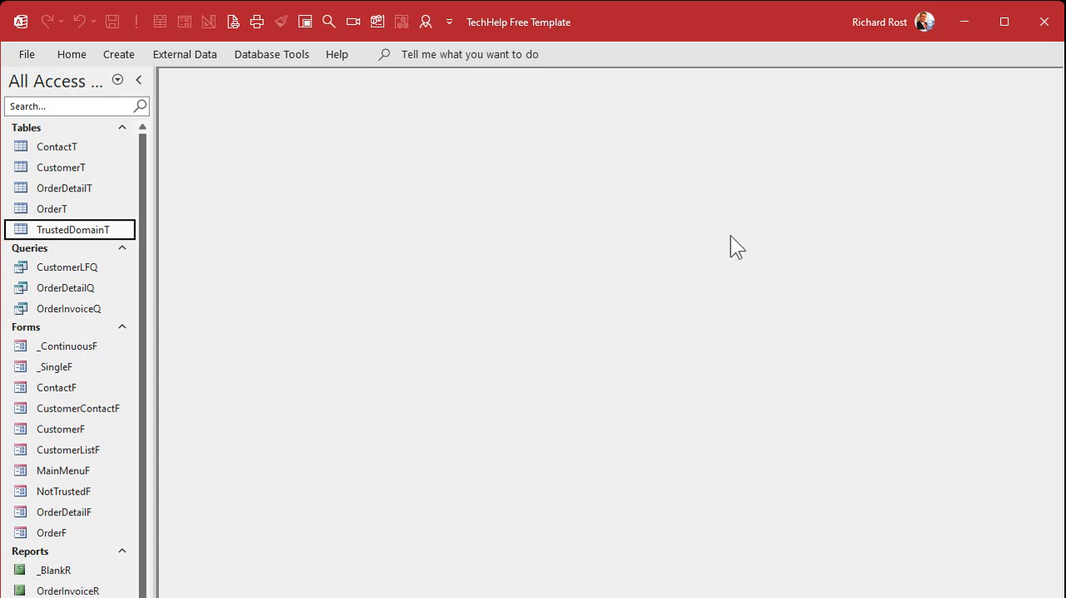
{"action": "double_click", "coordinate": [93, 231]}
{"action": "left_click", "coordinate": [290, 188]}
{"action": "key", "text": "ctrl+v"}
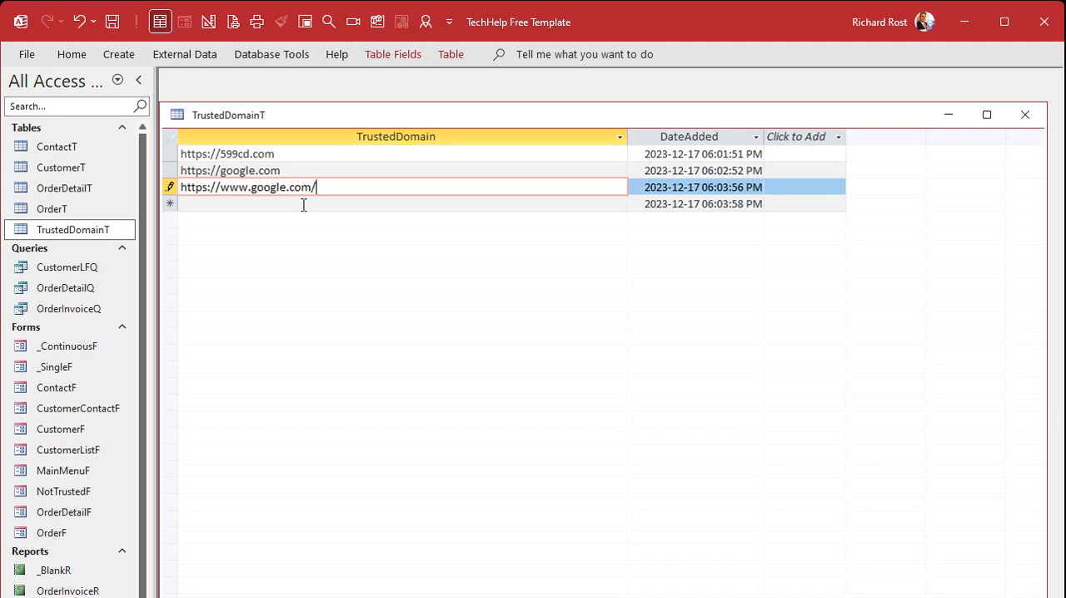
{"action": "key", "text": "BackSpace"}
{"action": "left_click", "coordinate": [303, 205]}
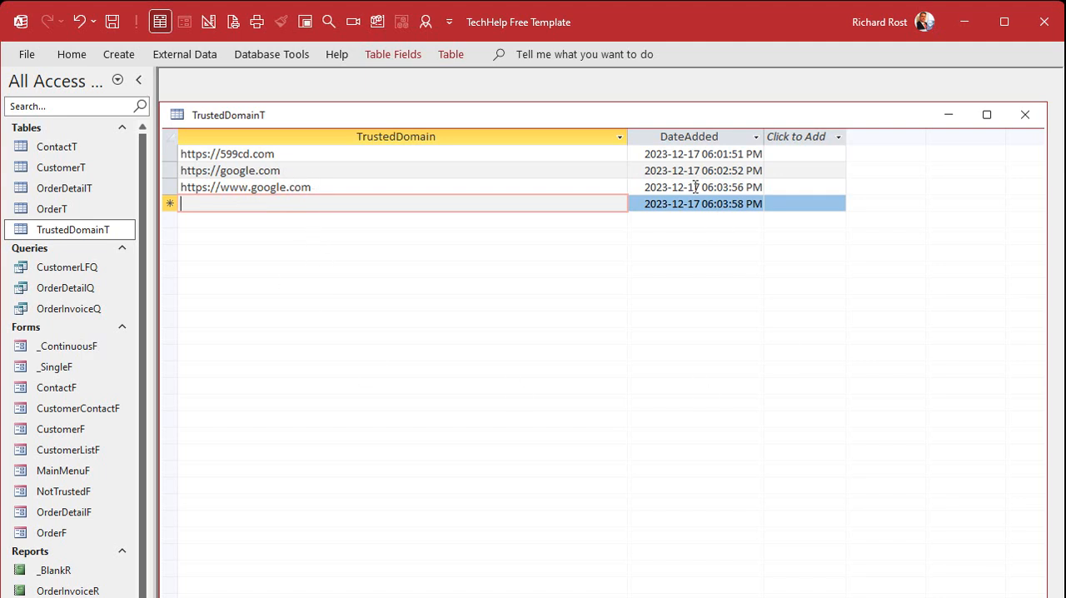
{"action": "left_click", "coordinate": [1025, 115]}
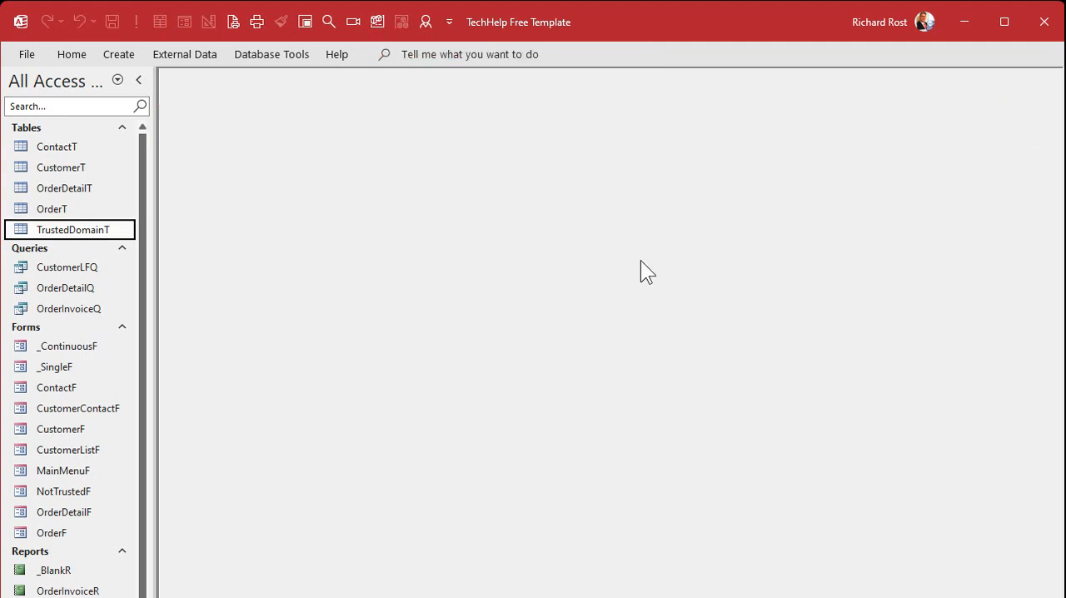
Step: Reload PCResale.NET in a freshly opened main menu form and test the Google link on its Links page
{"action": "left_click", "coordinate": [305, 24]}
{"action": "left_click", "coordinate": [288, 166]}
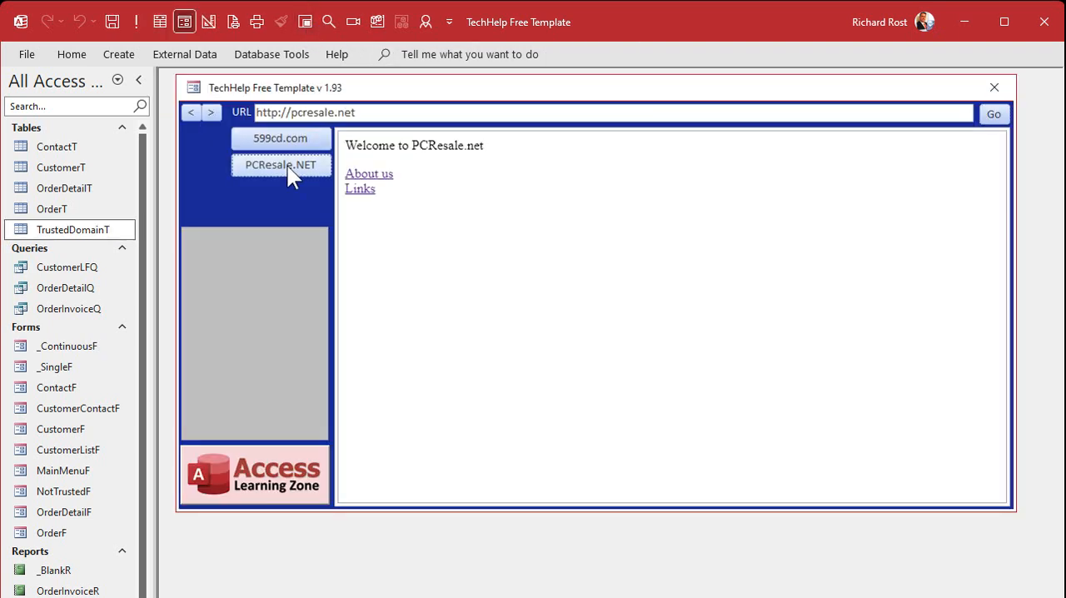
{"action": "left_click", "coordinate": [367, 192]}
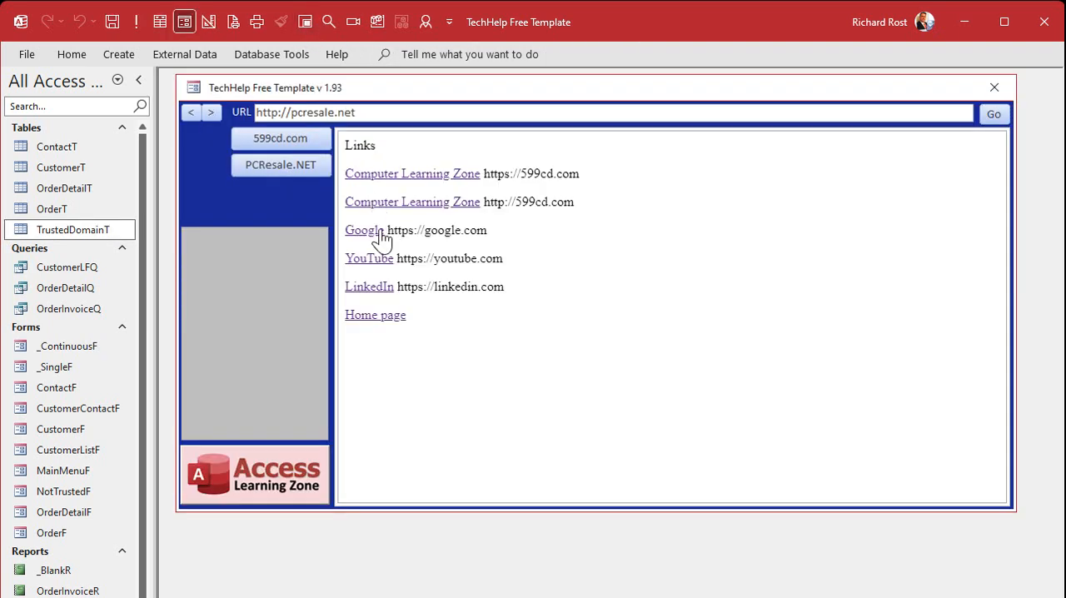
{"action": "left_click", "coordinate": [380, 234]}
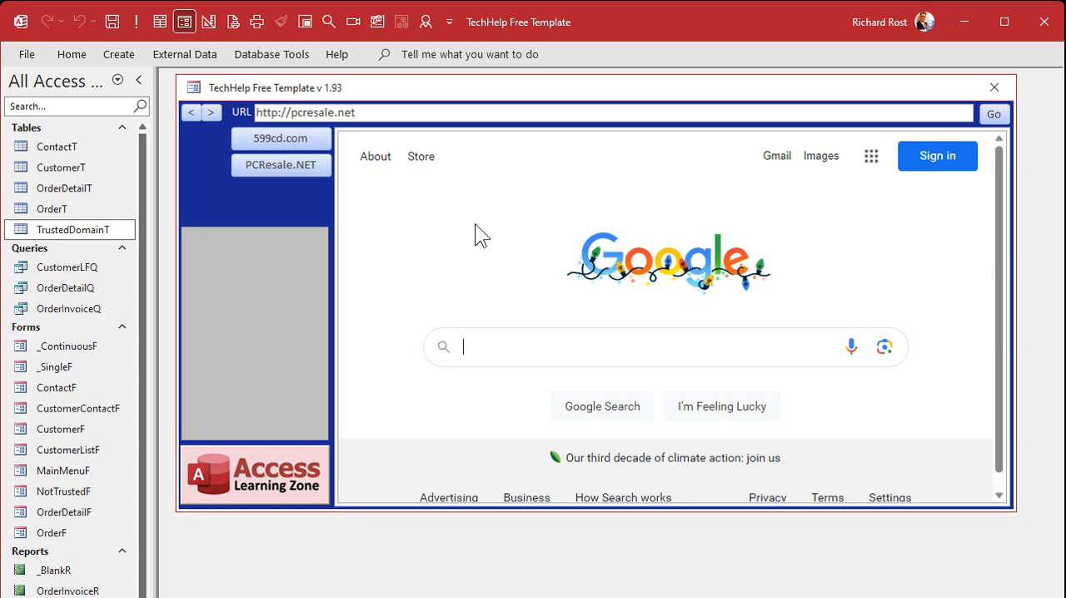
{"action": "left_click", "coordinate": [277, 165]}
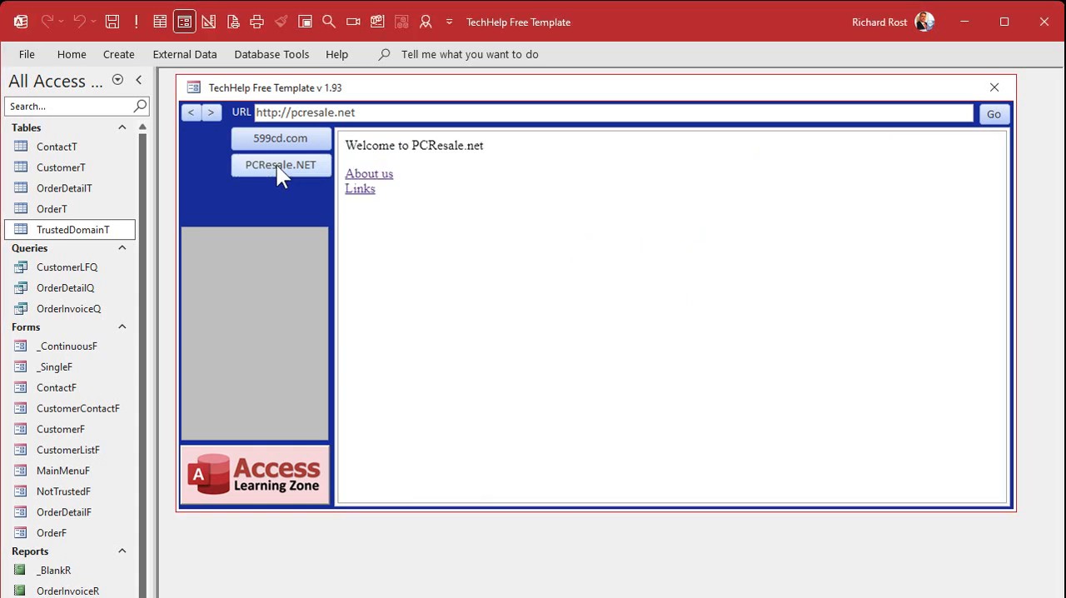
{"action": "left_click", "coordinate": [360, 189]}
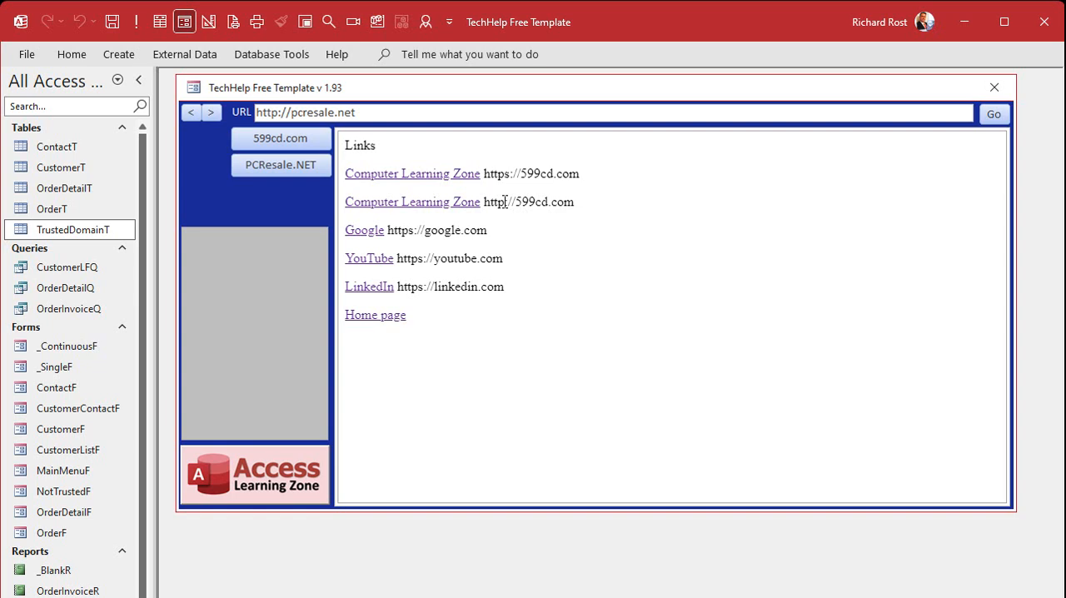
{"action": "double_click", "coordinate": [504, 176]}
{"action": "double_click", "coordinate": [496, 203]}
{"action": "left_click", "coordinate": [570, 200]}
{"action": "left_click", "coordinate": [416, 208]}
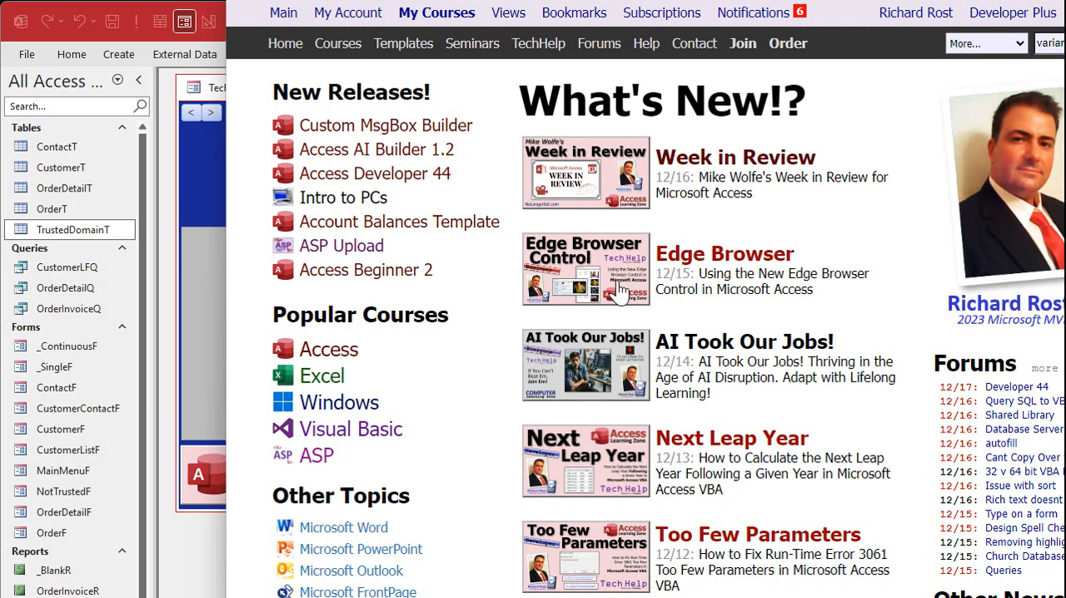
{"action": "key", "text": "alt+F4"}
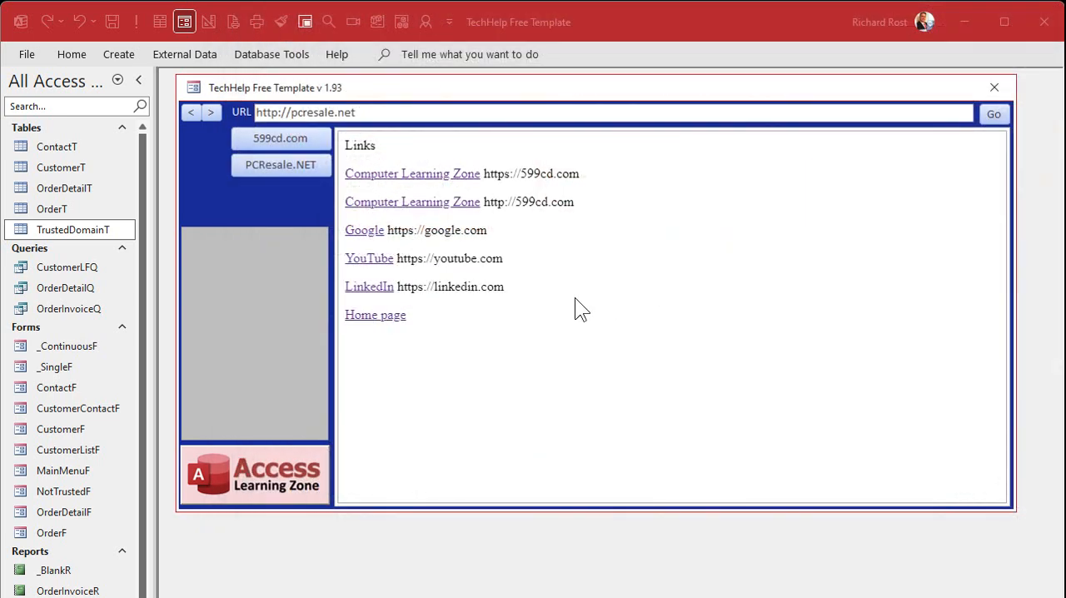
{"action": "left_click_drag", "start_coordinate": [582, 204], "coordinate": [484, 204]}
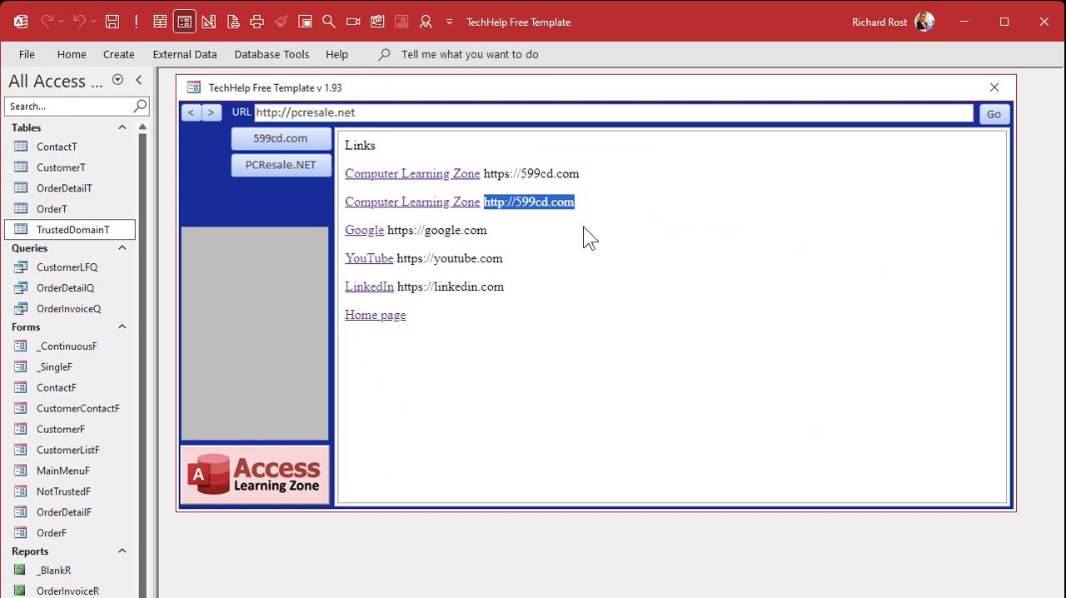
{"action": "left_click", "coordinate": [995, 87]}
{"action": "double_click", "coordinate": [91, 234]}
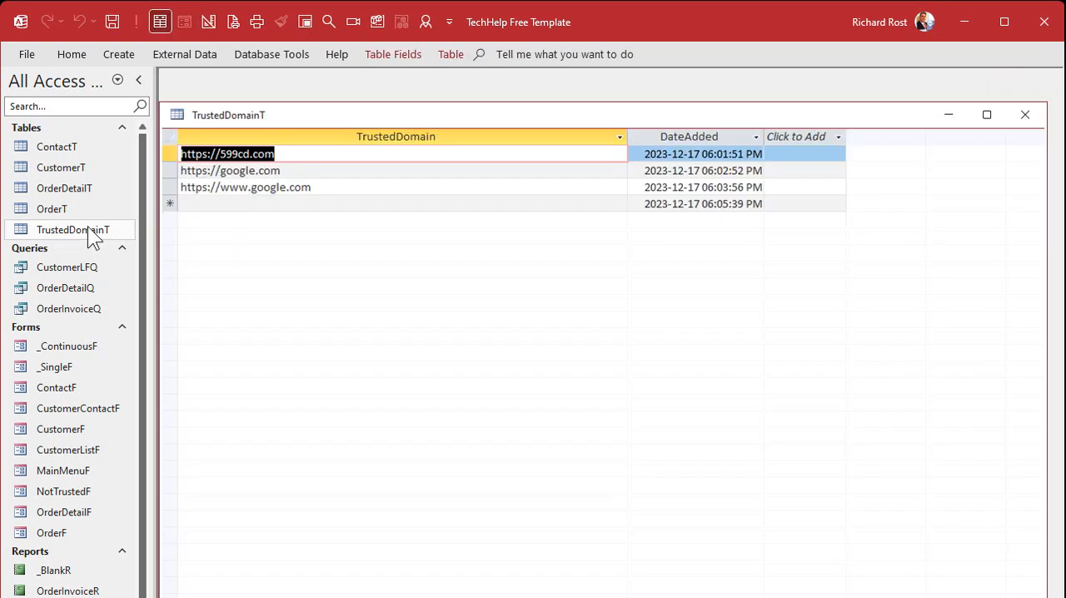
{"action": "left_click", "coordinate": [248, 203]}
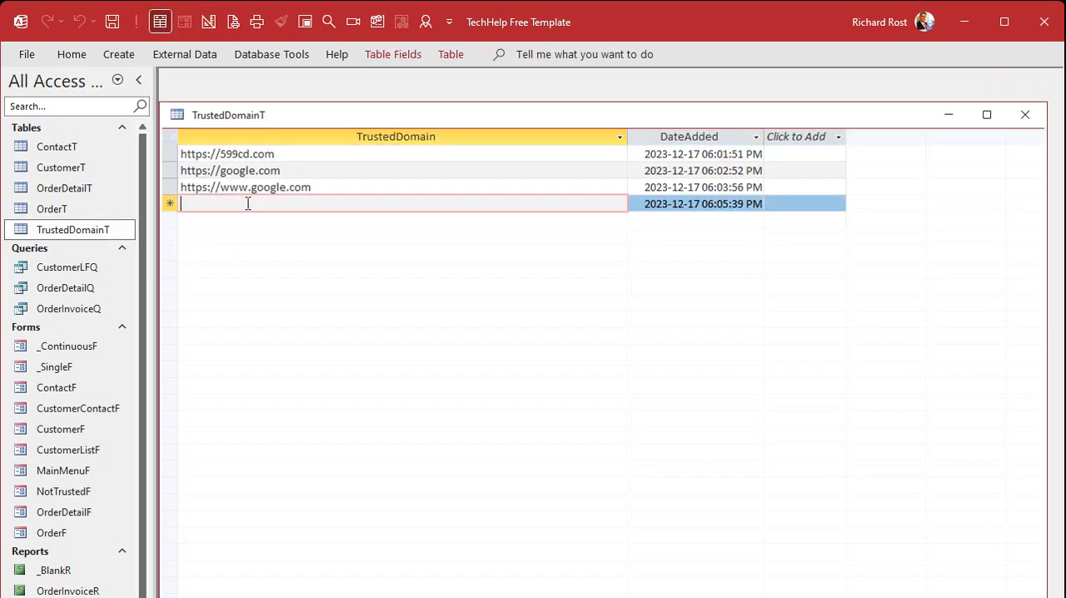
{"action": "left_click", "coordinate": [290, 219]}
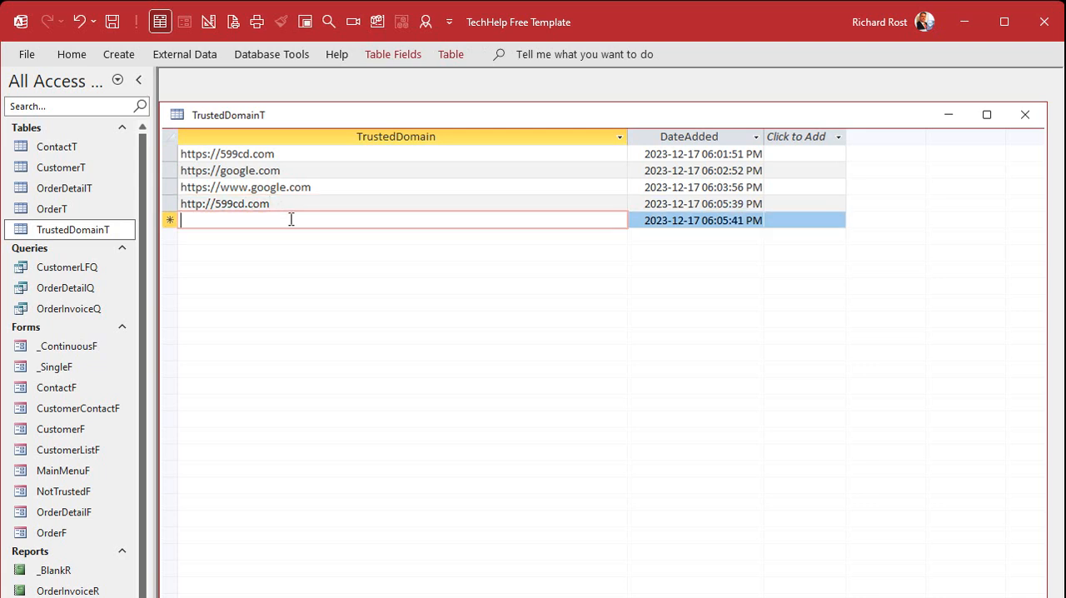
{"action": "left_click", "coordinate": [1025, 115]}
{"action": "left_click", "coordinate": [296, 22]}
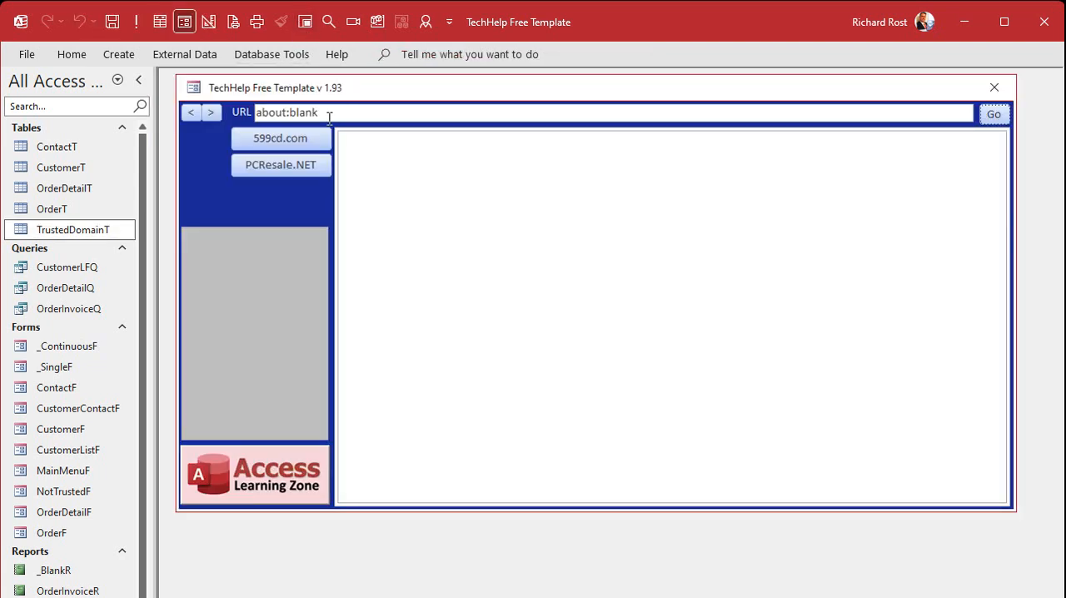
{"action": "left_click", "coordinate": [281, 167]}
{"action": "left_click", "coordinate": [356, 190]}
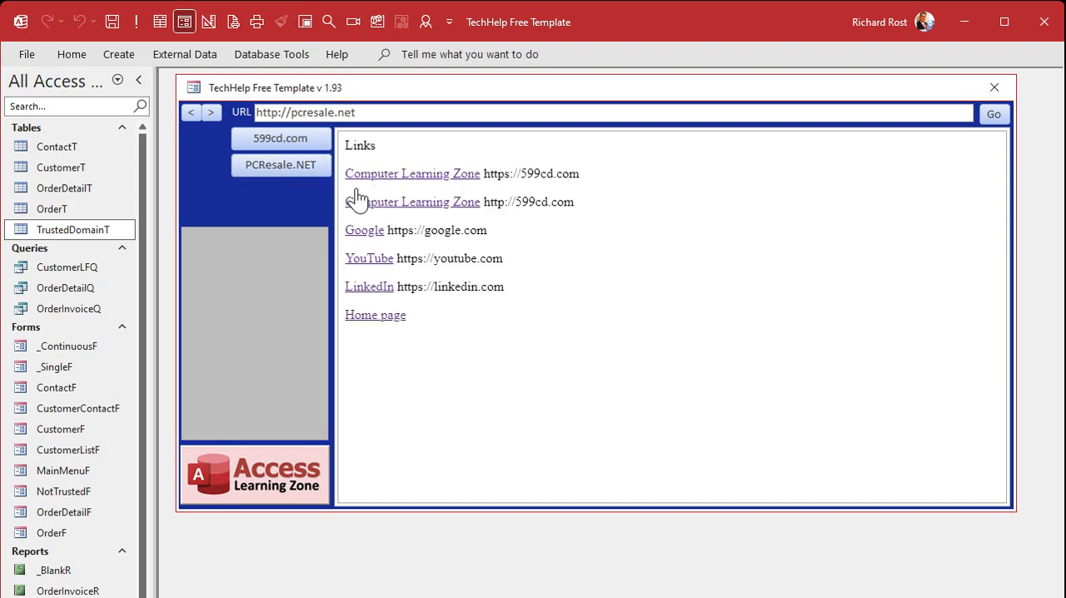
{"action": "left_click", "coordinate": [464, 204]}
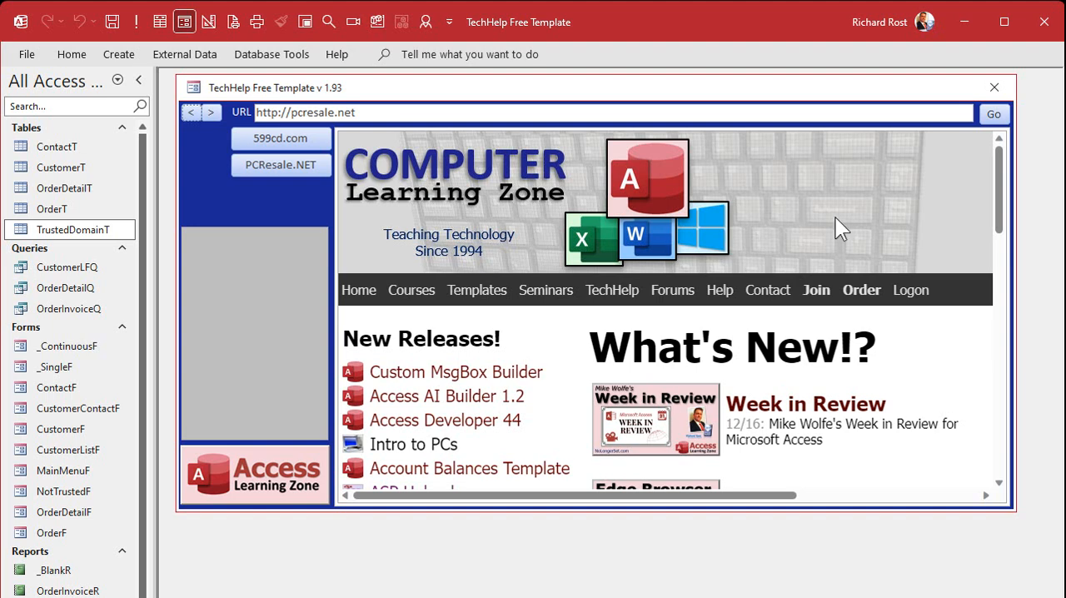
{"action": "left_click", "coordinate": [993, 87]}
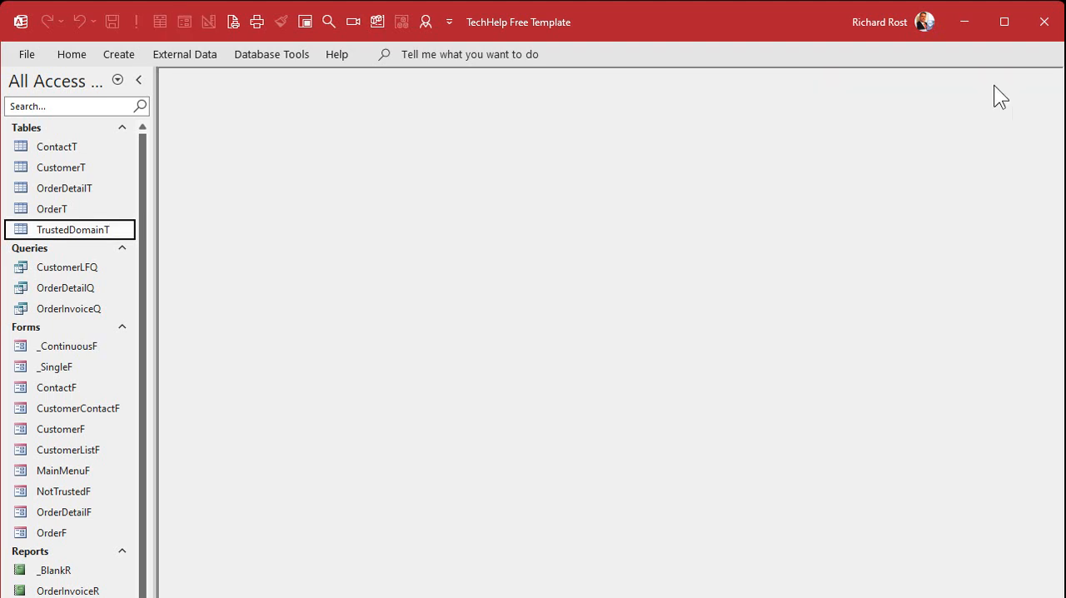
{"action": "double_click", "coordinate": [50, 233]}
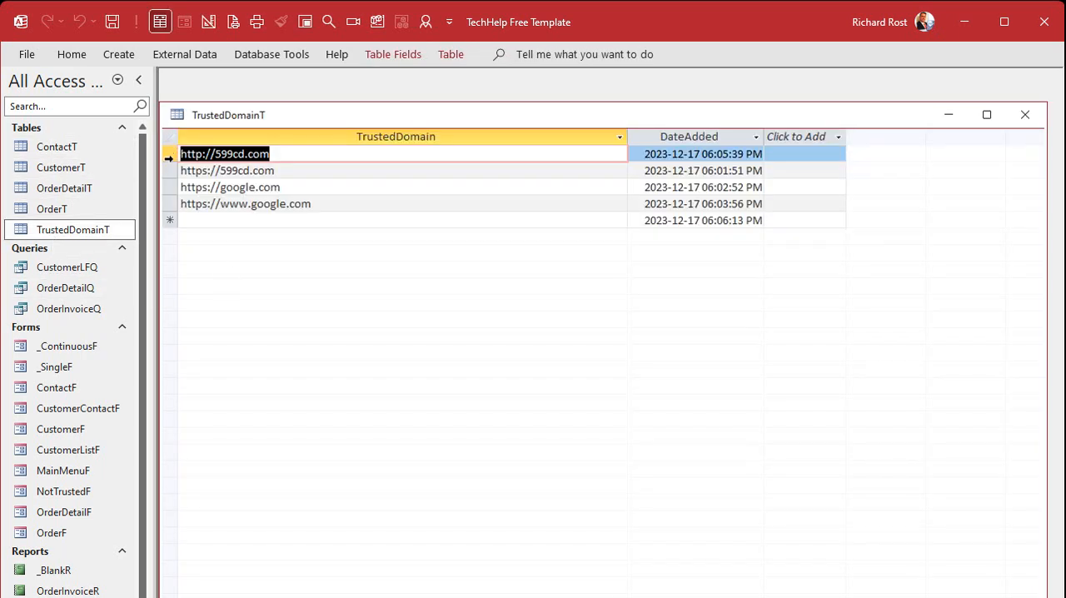
{"action": "left_click", "coordinate": [170, 170]}
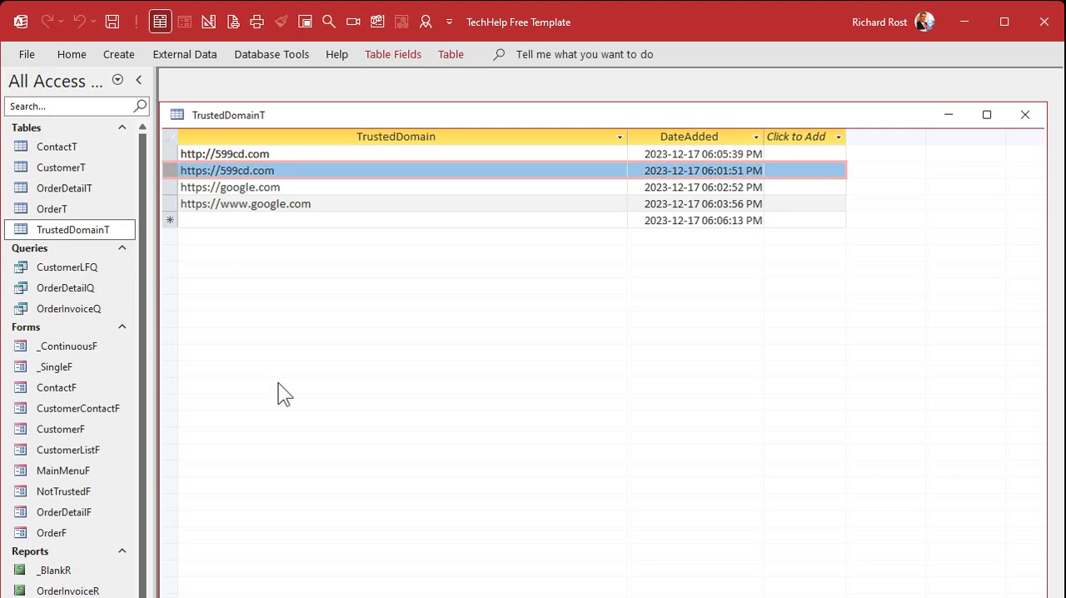
{"action": "key", "text": "Delete"}
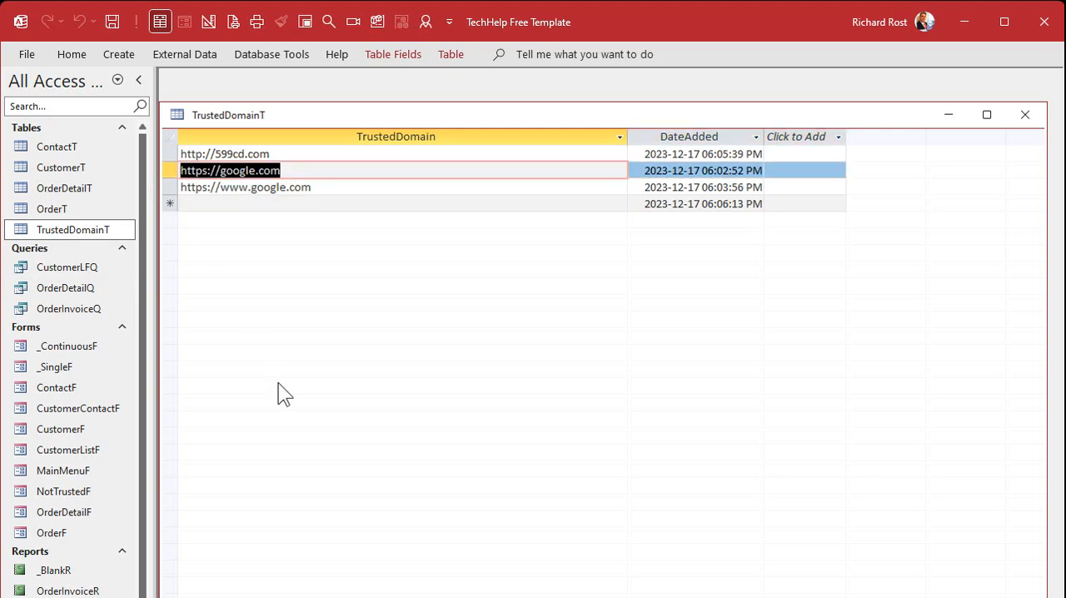
{"action": "left_click", "coordinate": [1023, 114]}
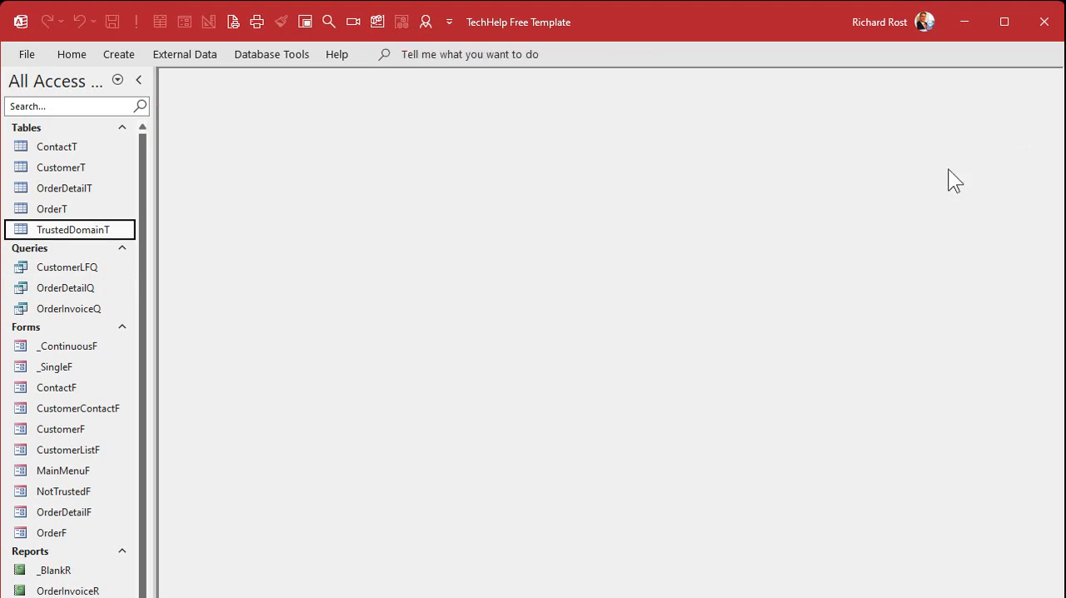
{"action": "left_click", "coordinate": [306, 21]}
{"action": "left_click", "coordinate": [288, 170]}
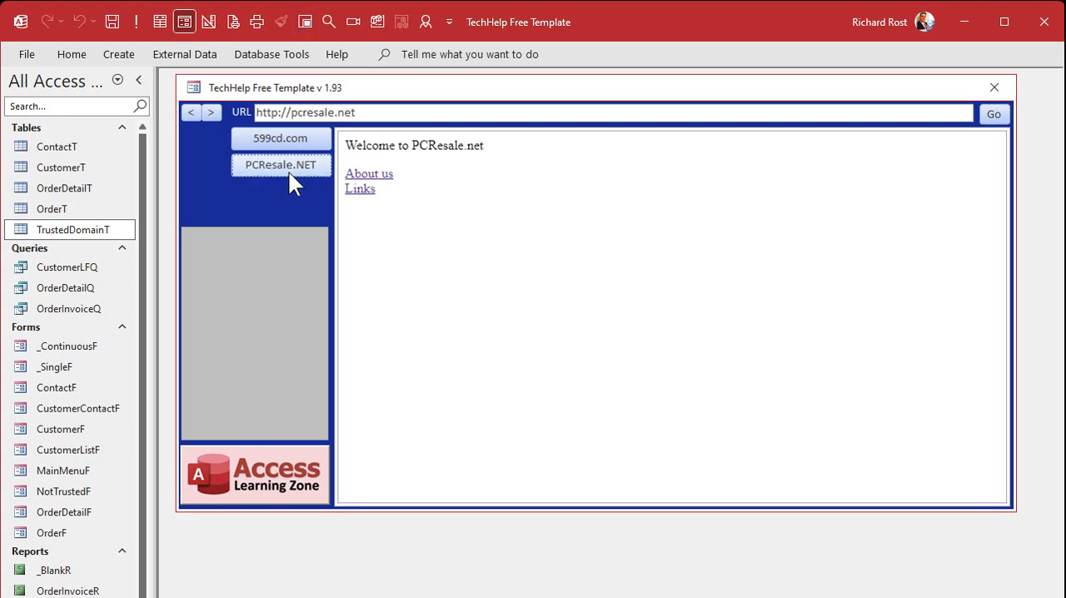
{"action": "left_click", "coordinate": [356, 189]}
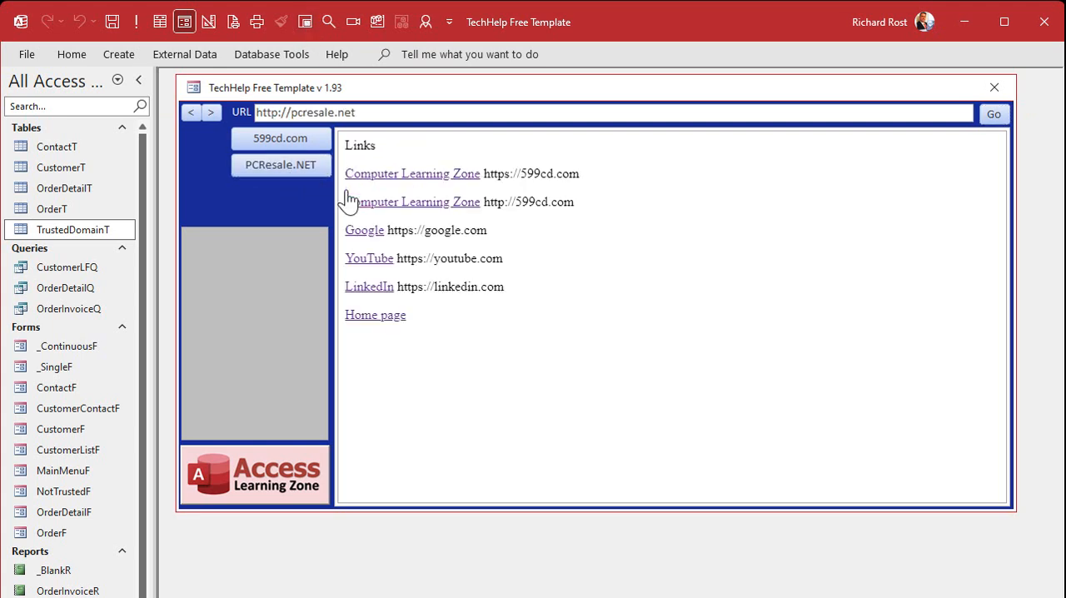
{"action": "left_click", "coordinate": [443, 202]}
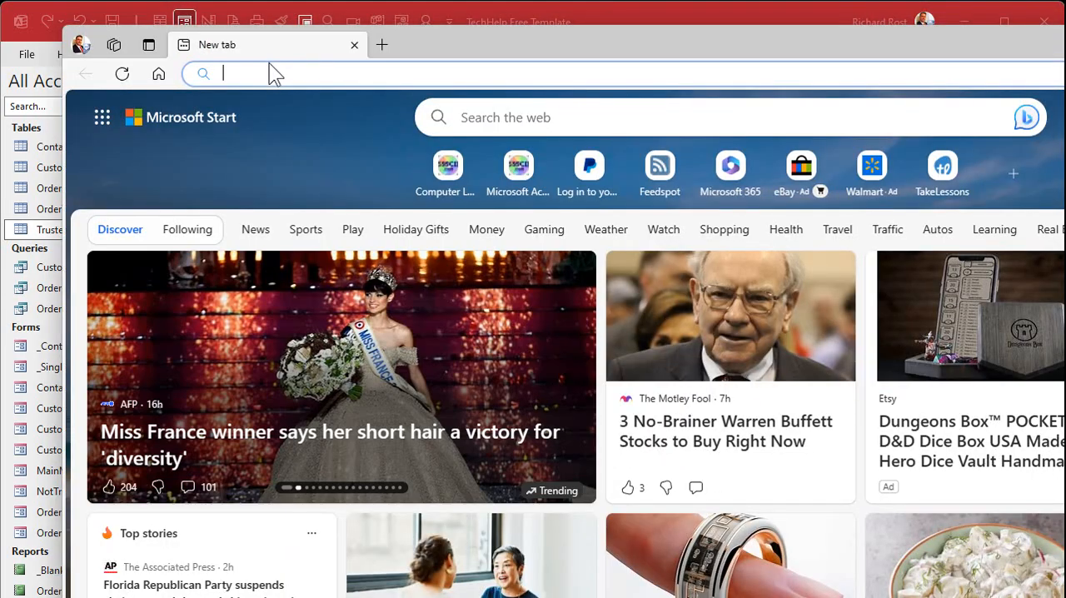
{"action": "left_click", "coordinate": [266, 66]}
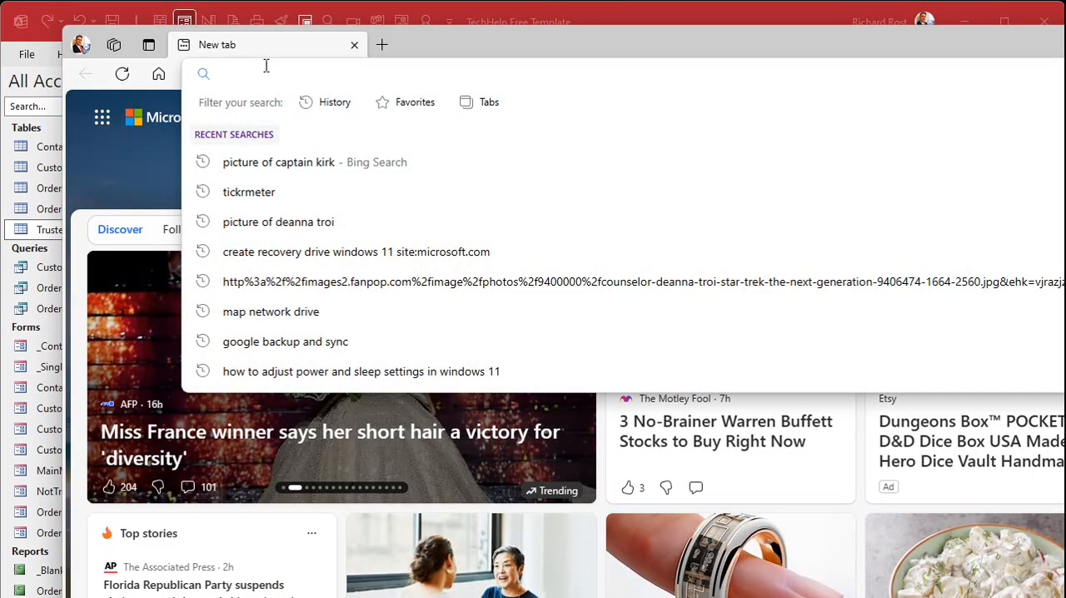
{"action": "type", "text": "http://5"}
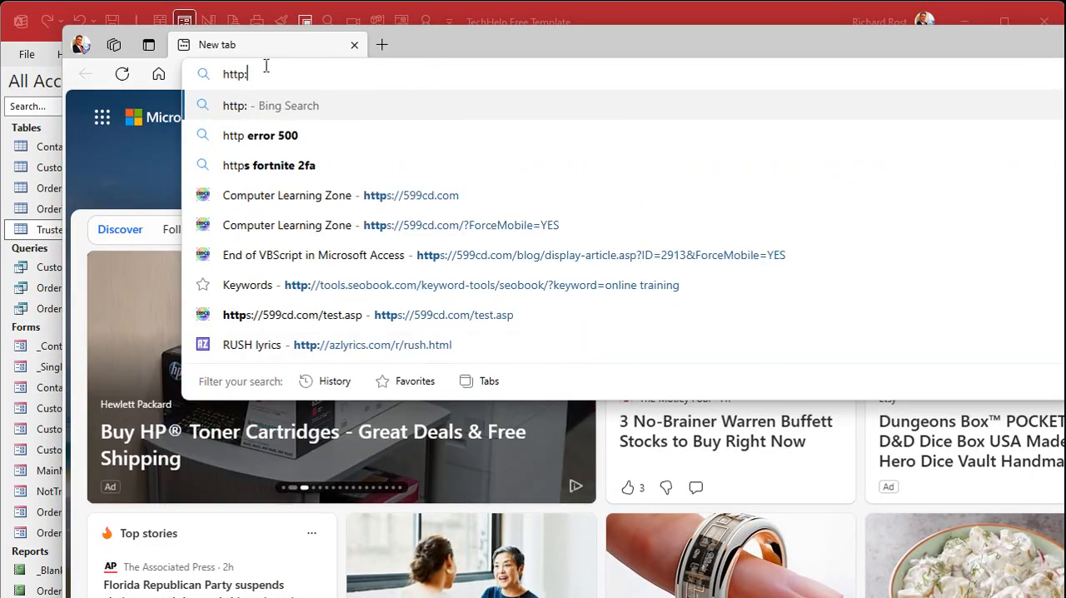
{"action": "type", "text": "99cd.c"}
{"action": "key", "text": "BackSpace"}
{"action": "type", "text": ".com"}
{"action": "key", "text": "Return"}
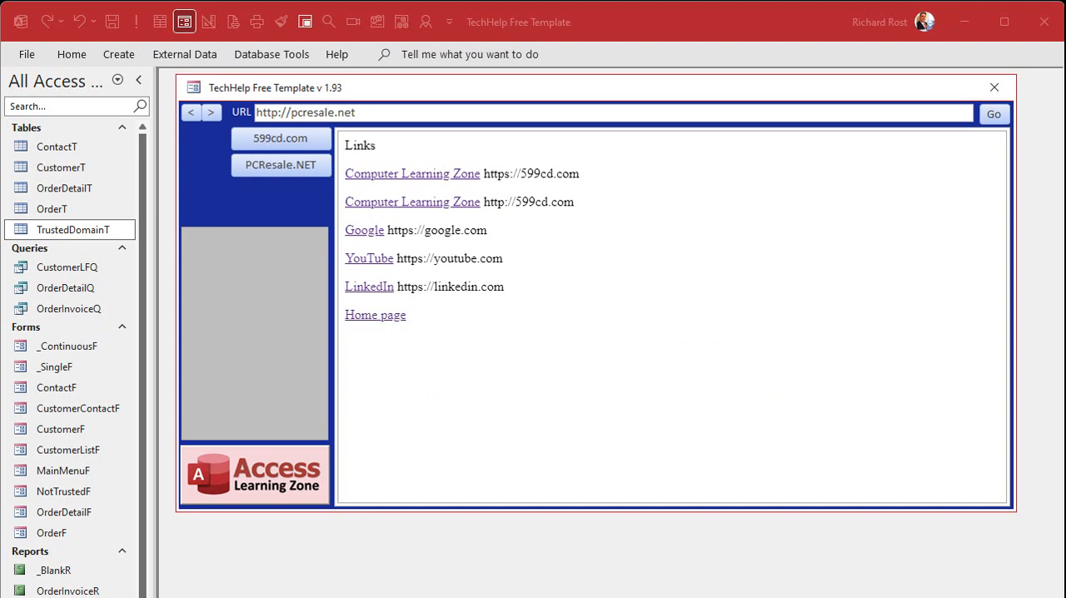
{"action": "left_click_drag", "start_coordinate": [499, 175], "coordinate": [557, 175]}
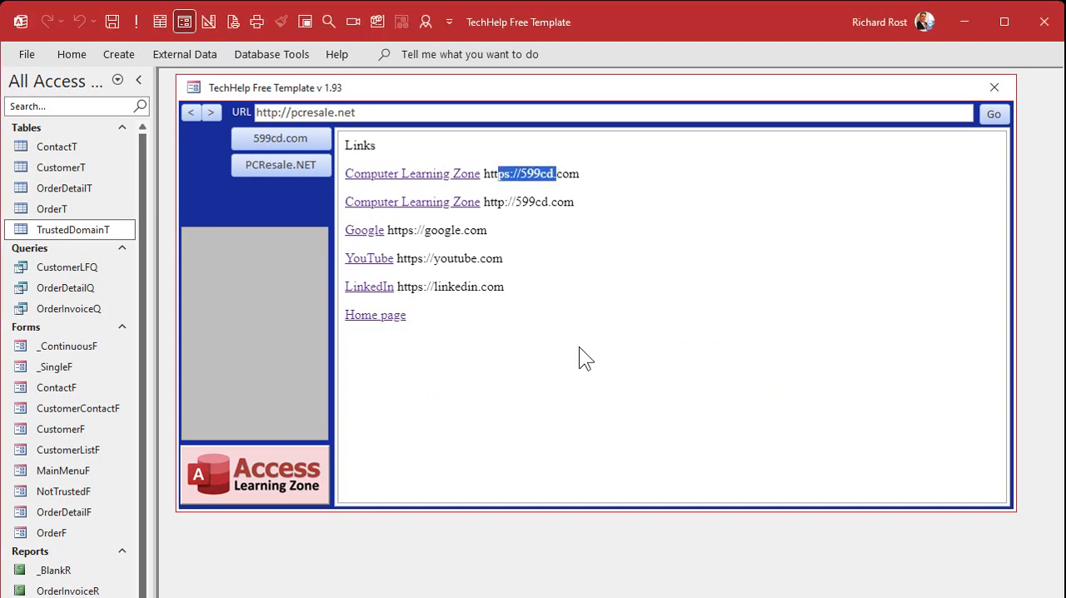
{"action": "double_click", "coordinate": [86, 230]}
{"action": "left_click", "coordinate": [292, 156]}
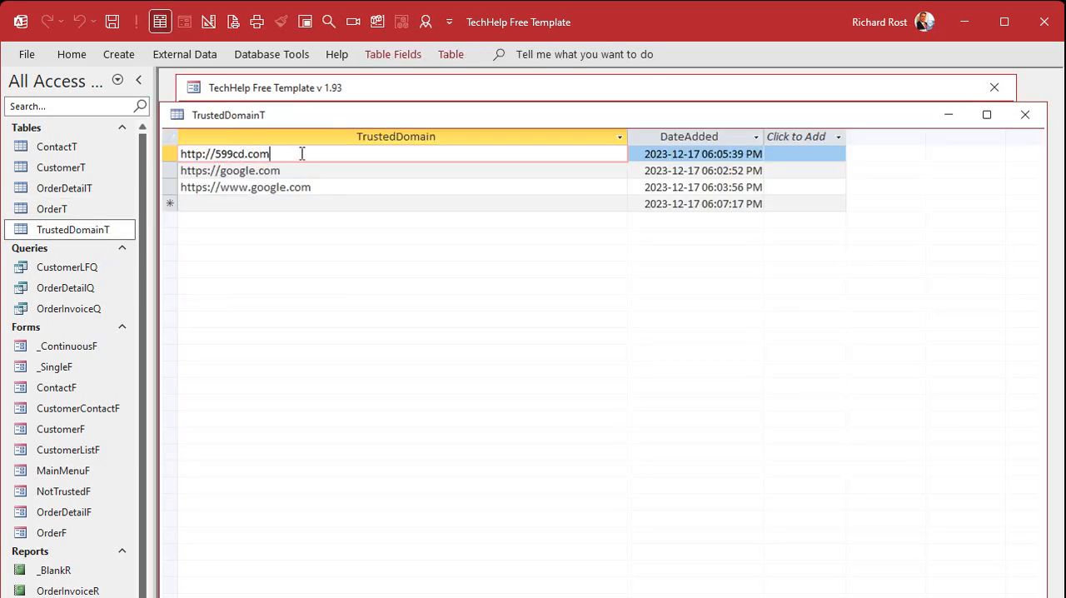
{"action": "left_click_drag", "start_coordinate": [302, 153], "coordinate": [170, 146]}
{"action": "key", "text": "ctrl+c"}
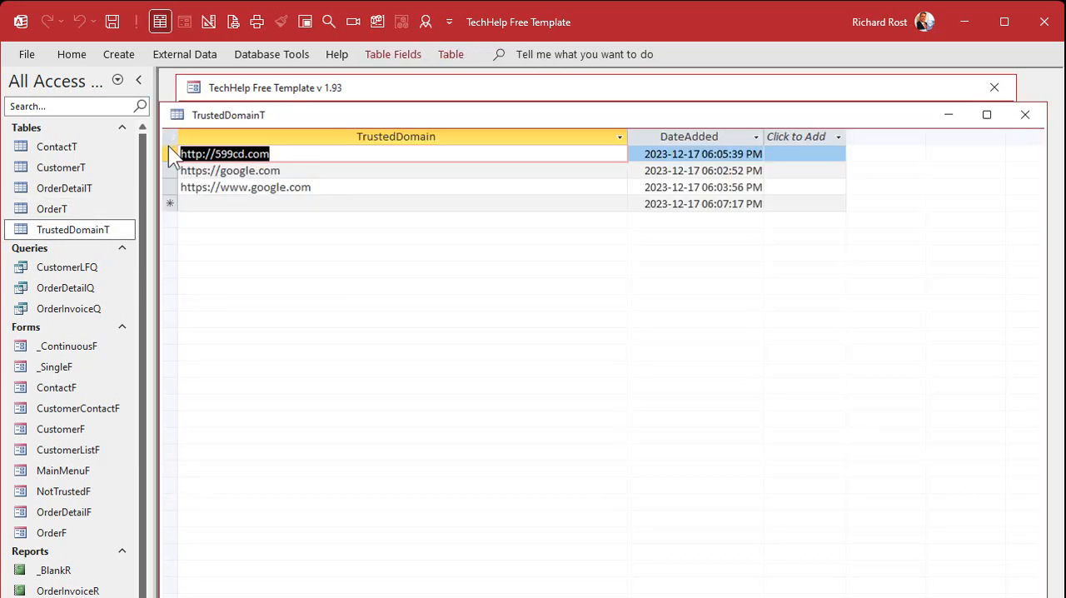
{"action": "left_click", "coordinate": [233, 204]}
{"action": "key", "text": "ctrl+v"}
{"action": "left_click", "coordinate": [203, 205]}
{"action": "type", "text": "s"}
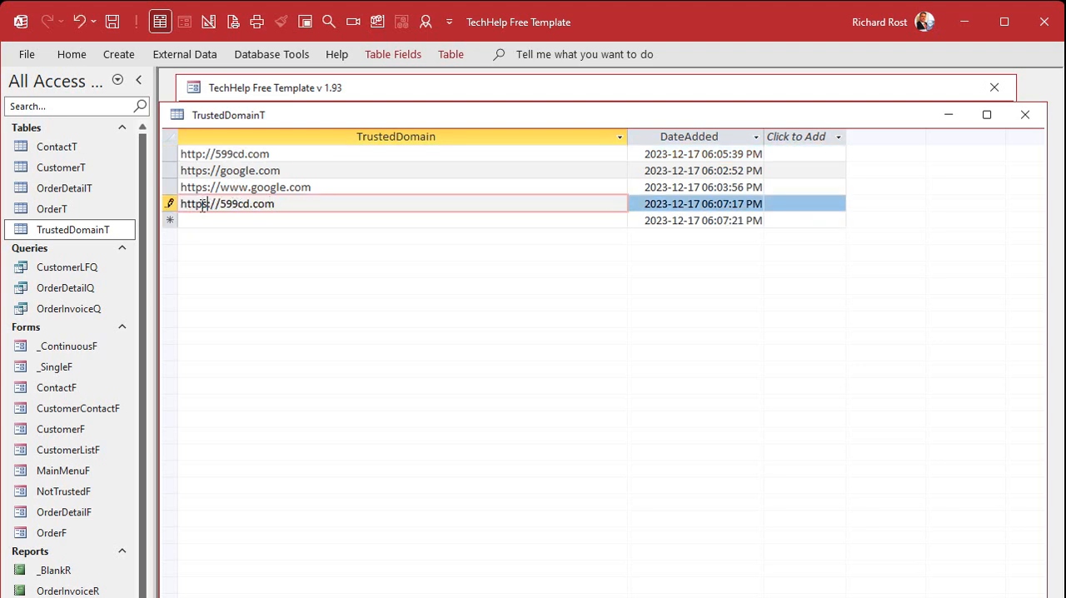
{"action": "left_click", "coordinate": [202, 220]}
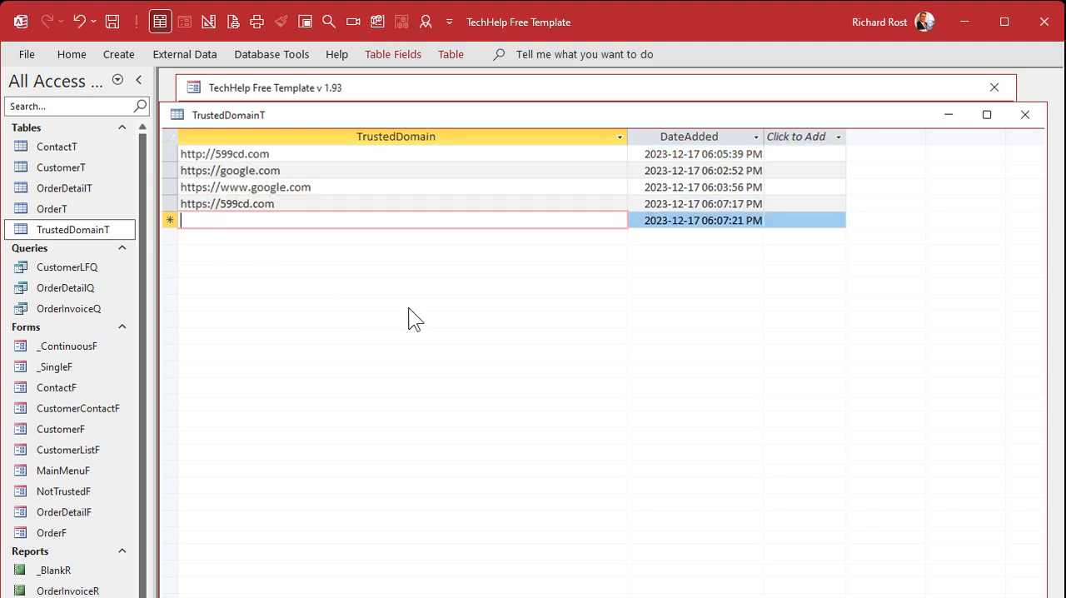
{"action": "left_click", "coordinate": [1025, 114]}
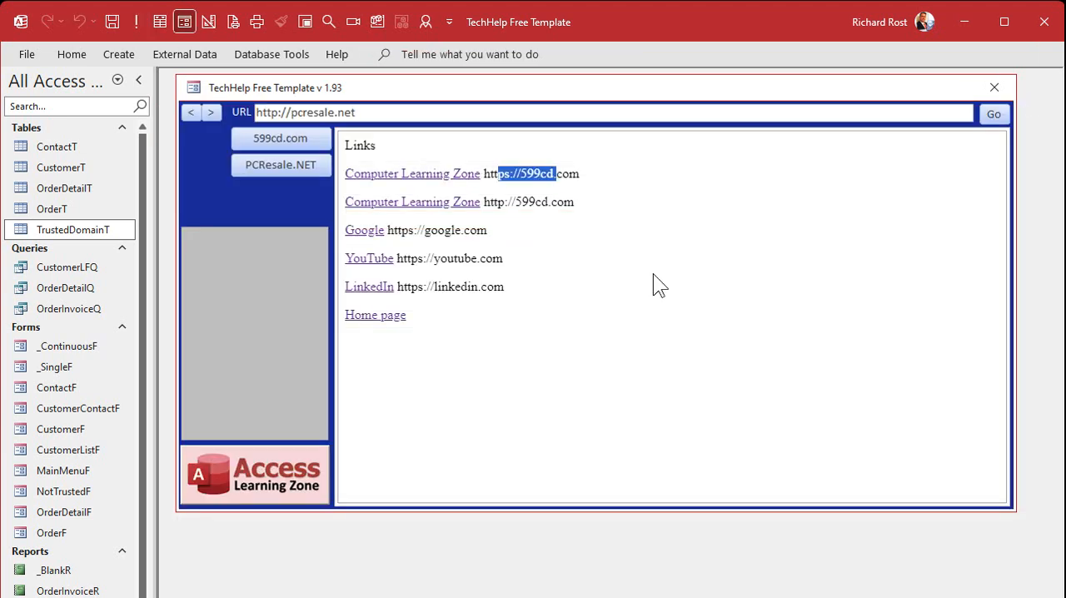
{"action": "left_click_drag", "start_coordinate": [397, 260], "coordinate": [567, 257]}
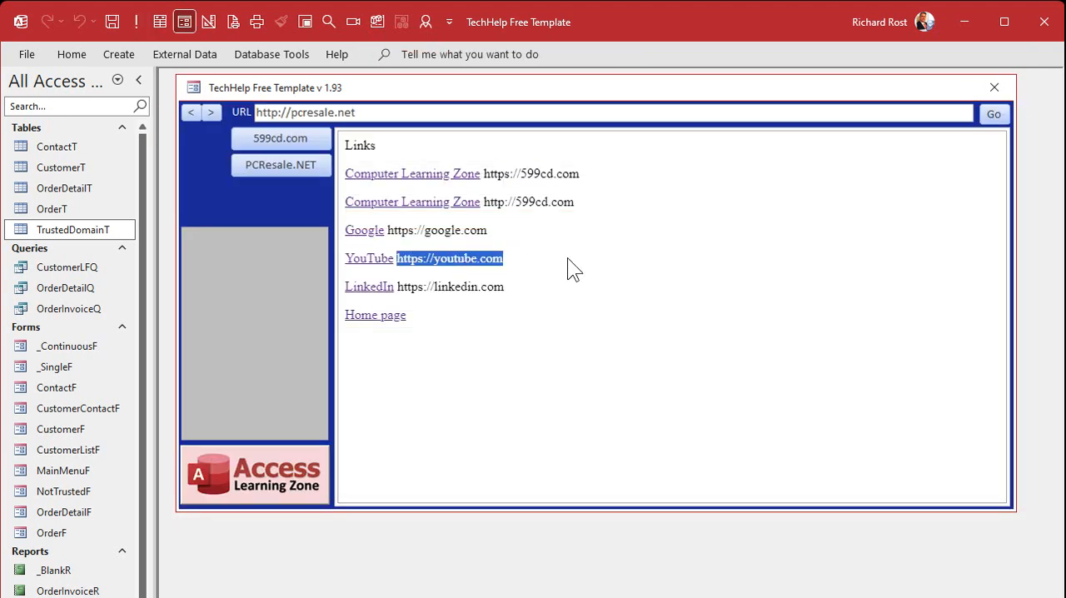
{"action": "left_click_drag", "start_coordinate": [404, 286], "coordinate": [556, 280]}
{"action": "left_click", "coordinate": [509, 331]}
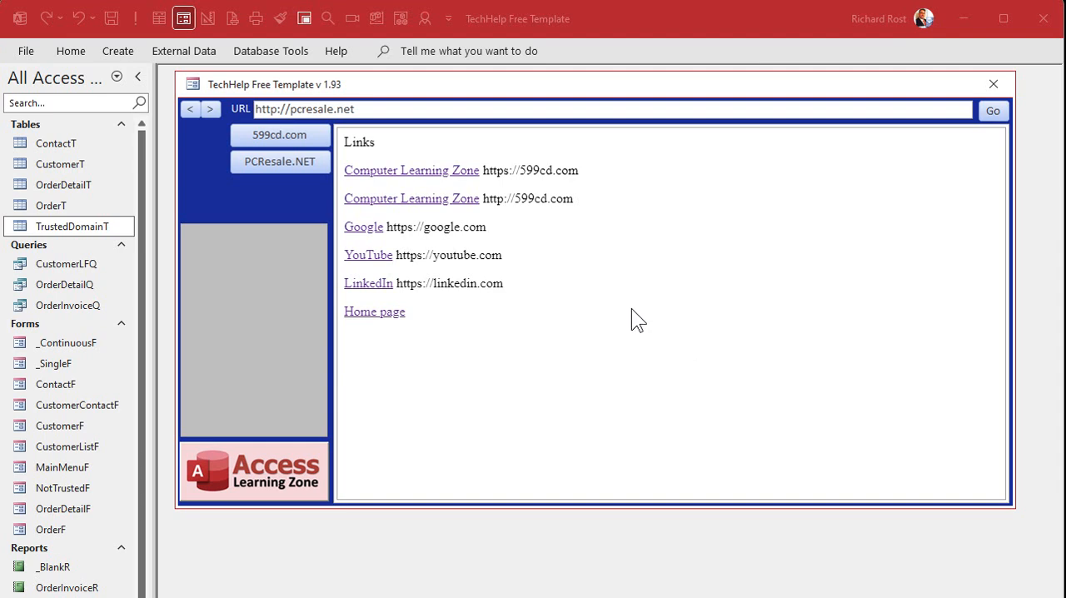
Step: Reload PCResale.NET in the main menu form, open its Links page again and close the form
{"action": "left_click", "coordinate": [302, 163]}
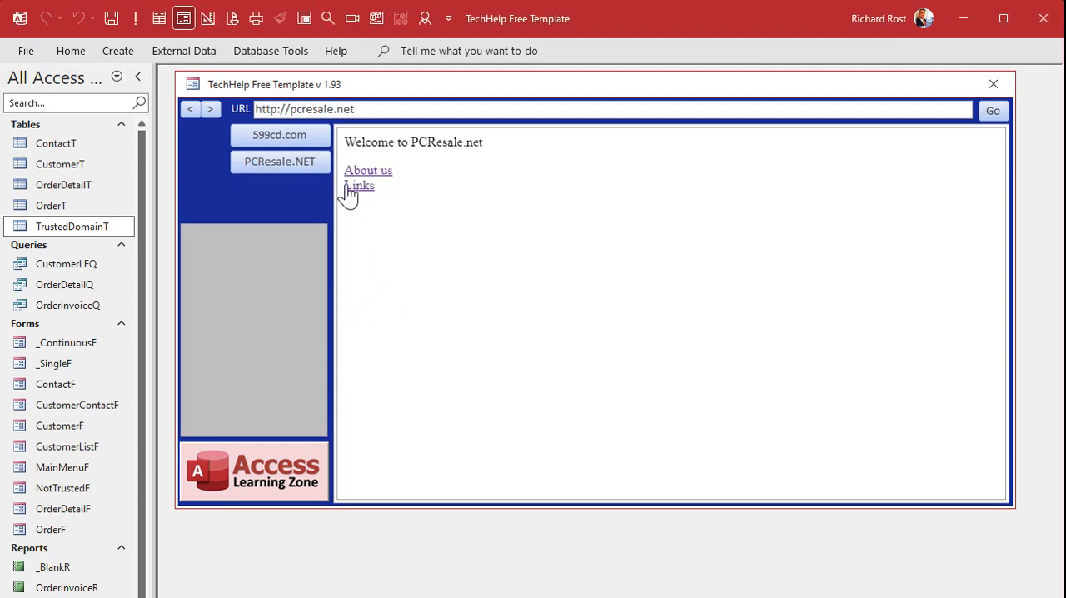
{"action": "left_click", "coordinate": [351, 188]}
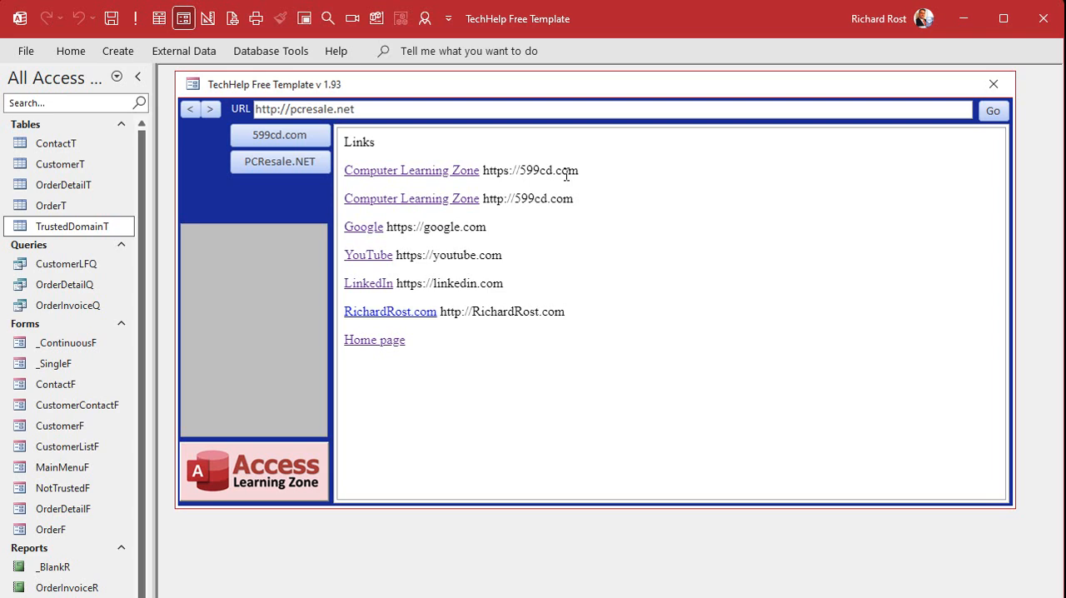
{"action": "left_click", "coordinate": [994, 84]}
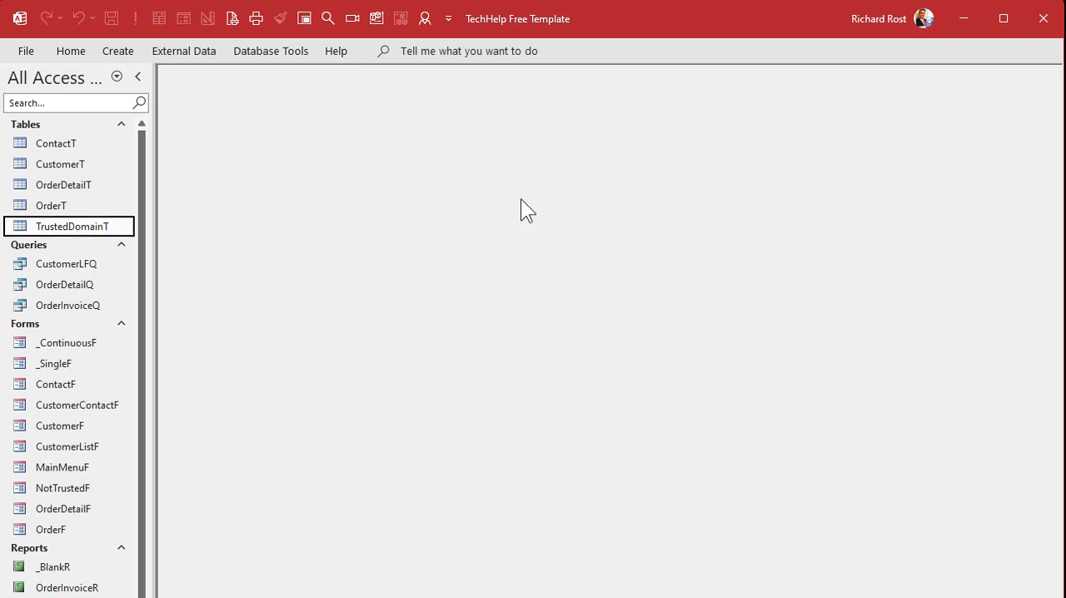
{"action": "double_click", "coordinate": [41, 226]}
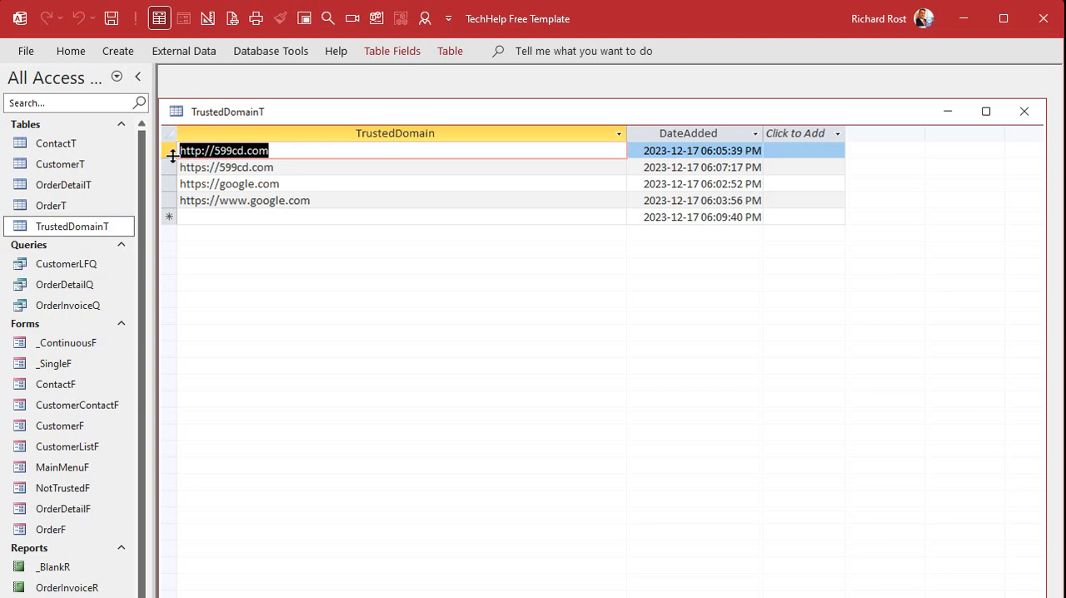
{"action": "left_click", "coordinate": [169, 166]}
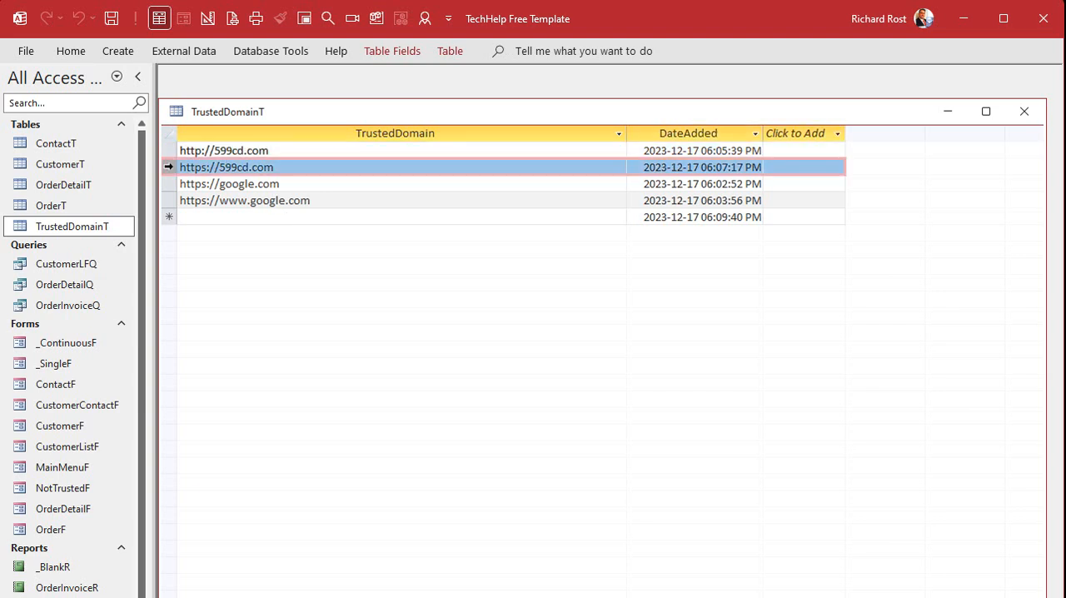
{"action": "key", "text": "Delete"}
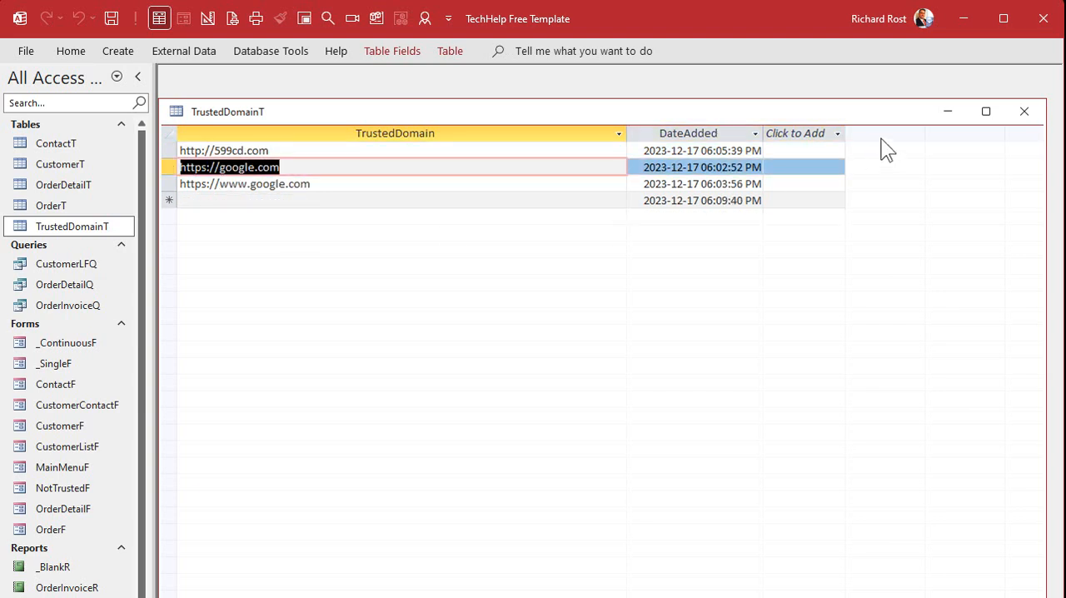
{"action": "left_click", "coordinate": [1024, 111]}
{"action": "left_click", "coordinate": [304, 23]}
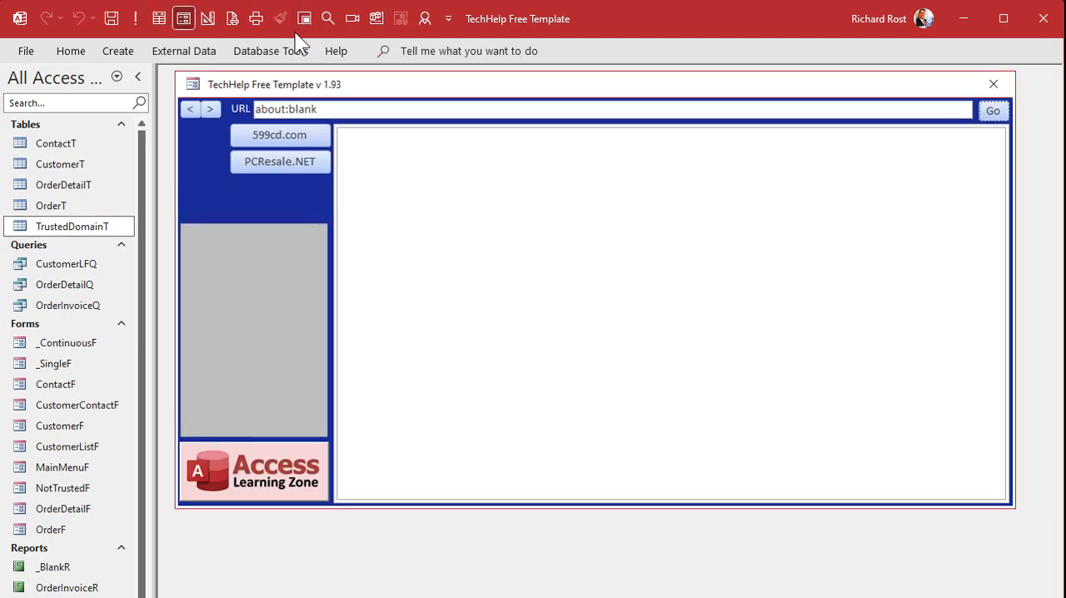
{"action": "left_click", "coordinate": [283, 158]}
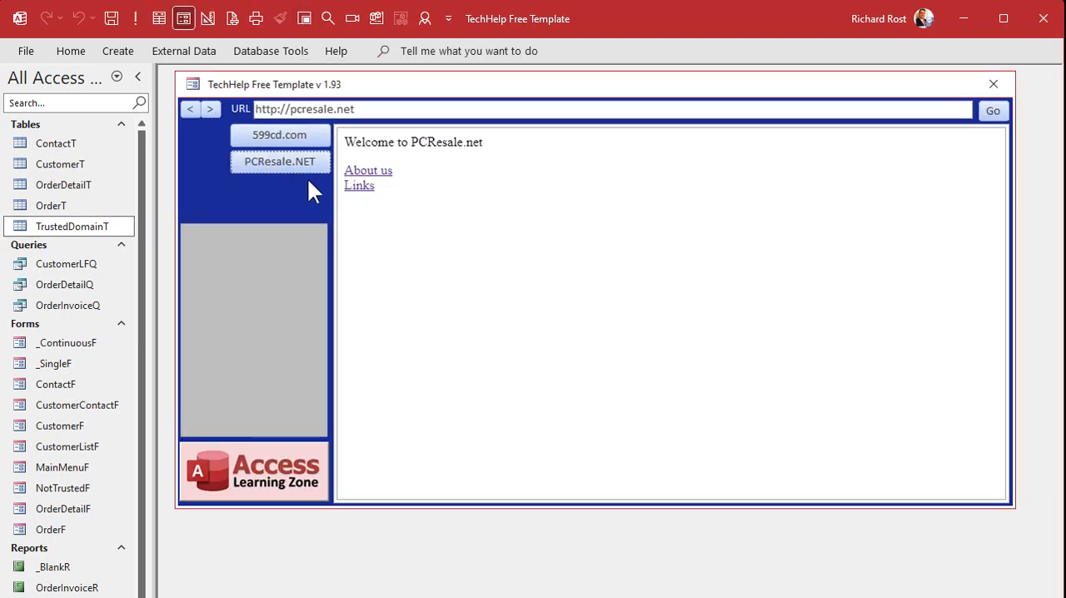
{"action": "left_click", "coordinate": [358, 186]}
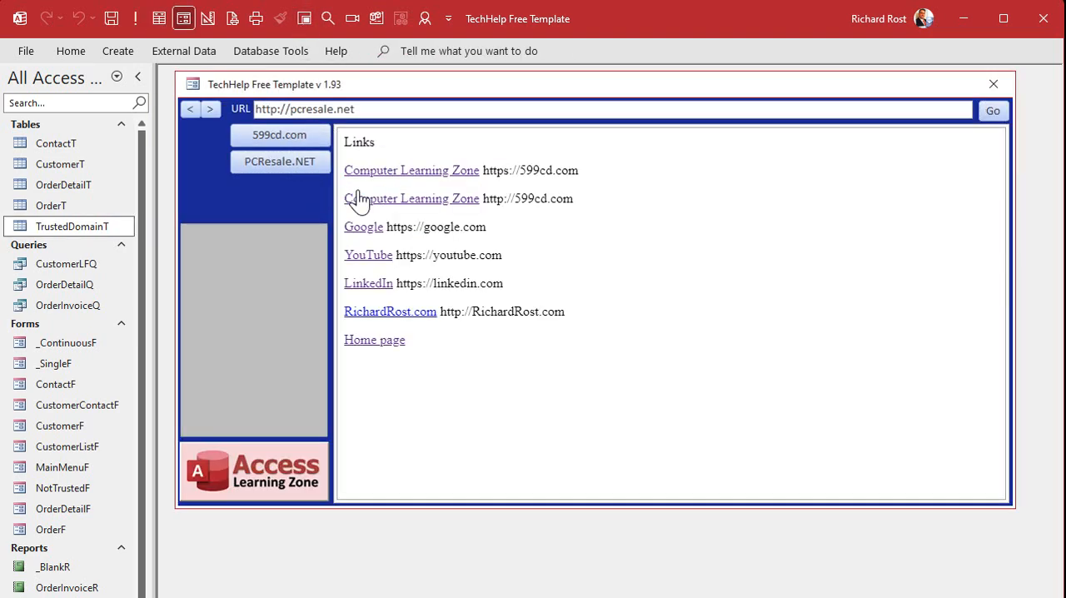
{"action": "left_click", "coordinate": [398, 321]}
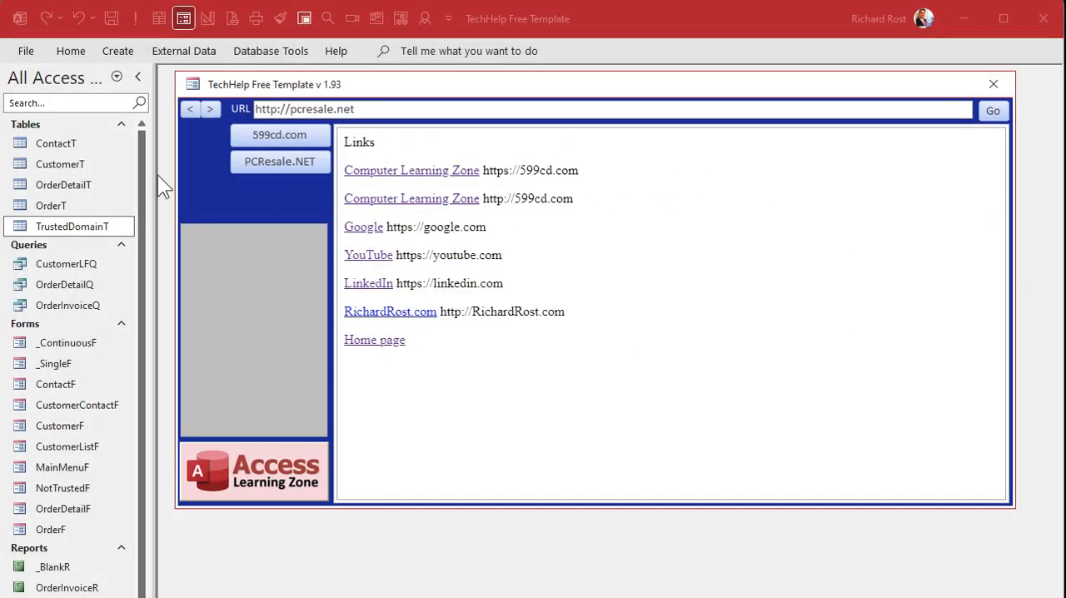
{"action": "left_click", "coordinate": [992, 83]}
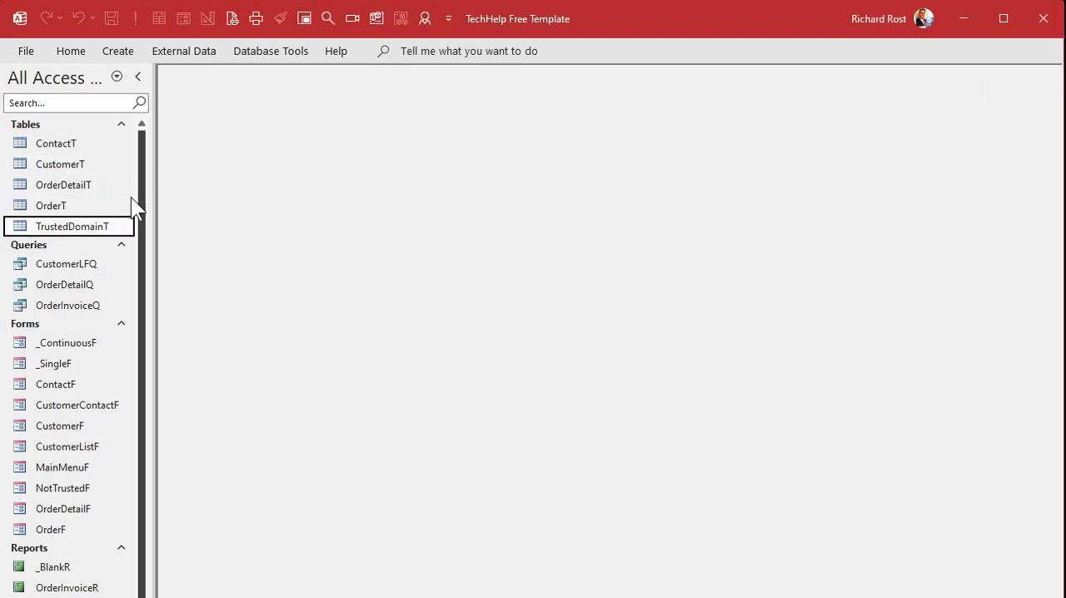
{"action": "double_click", "coordinate": [63, 226]}
{"action": "left_click_drag", "start_coordinate": [293, 151], "coordinate": [145, 154]}
{"action": "key", "text": "ctrl+c"}
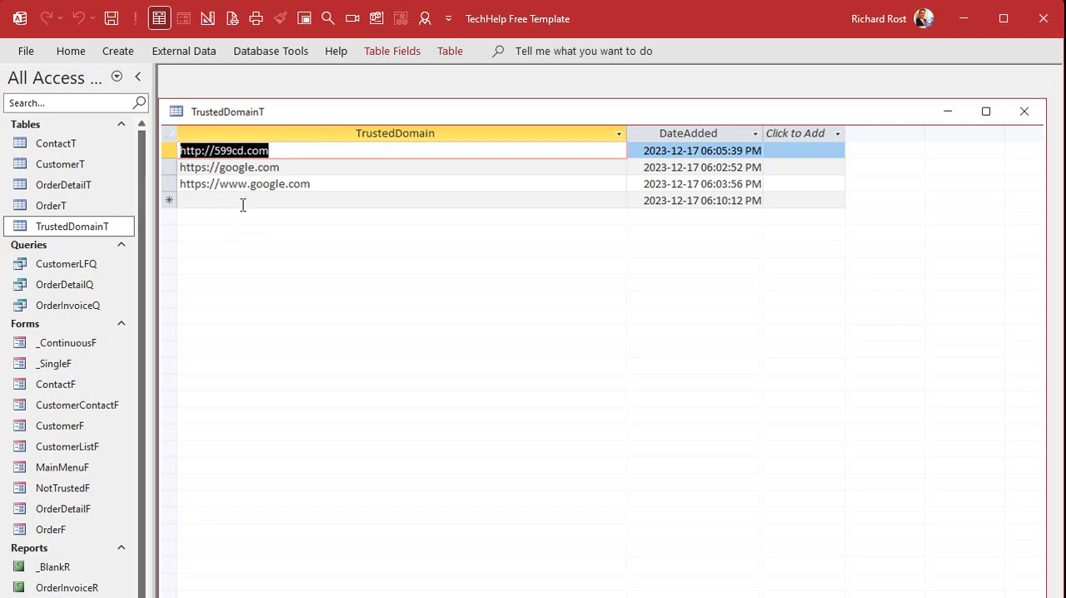
{"action": "left_click", "coordinate": [244, 202]}
{"action": "key", "text": "ctrl+v"}
{"action": "left_click", "coordinate": [204, 200]}
{"action": "type", "text": "s"}
{"action": "left_click", "coordinate": [209, 217]}
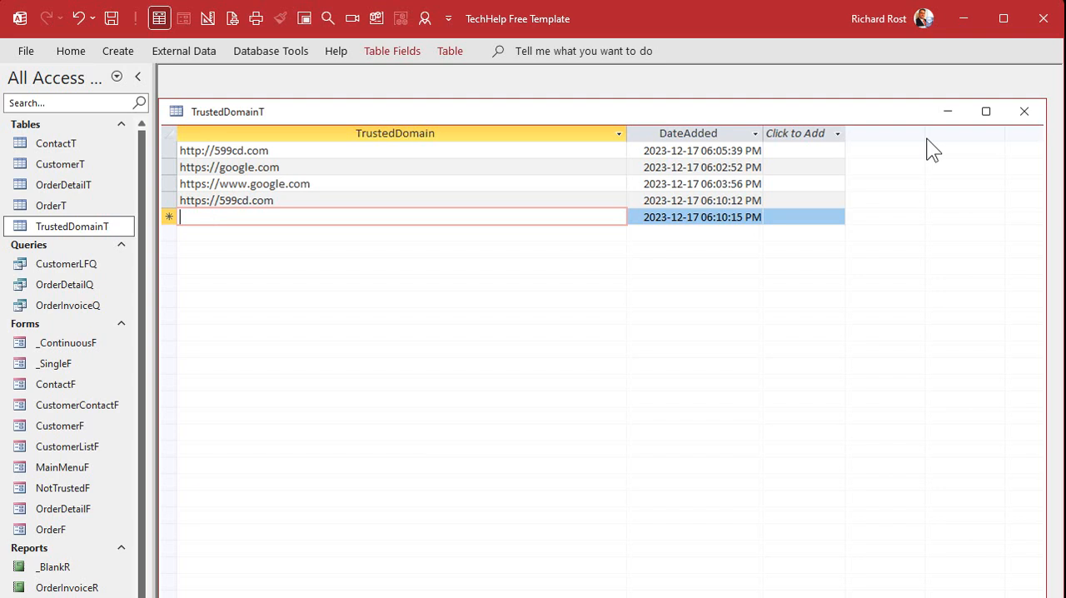
{"action": "left_click", "coordinate": [1023, 116]}
{"action": "double_click", "coordinate": [93, 228]}
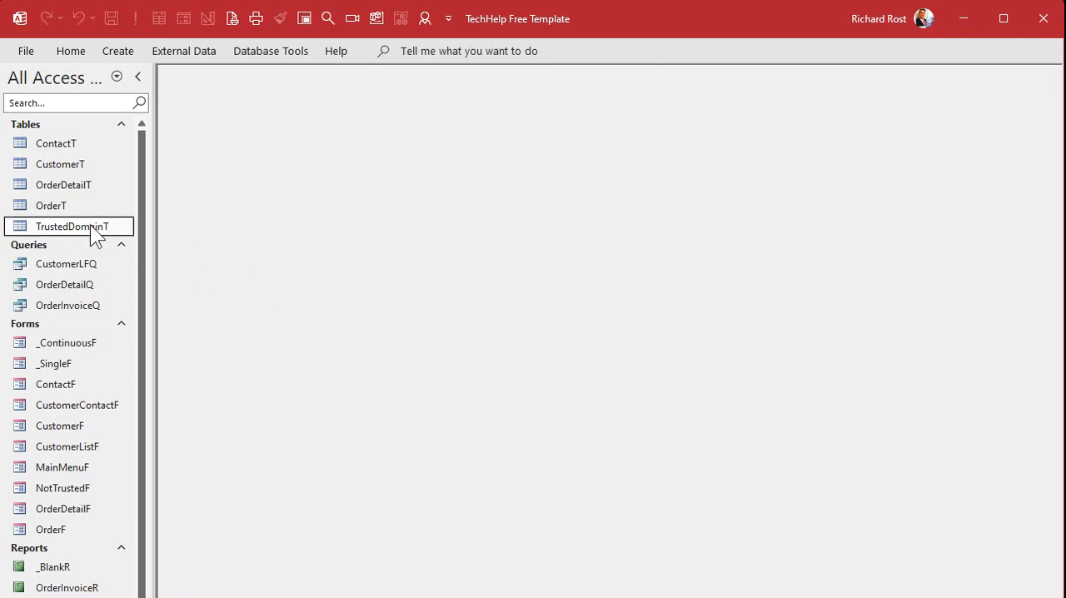
{"action": "left_click", "coordinate": [227, 215]}
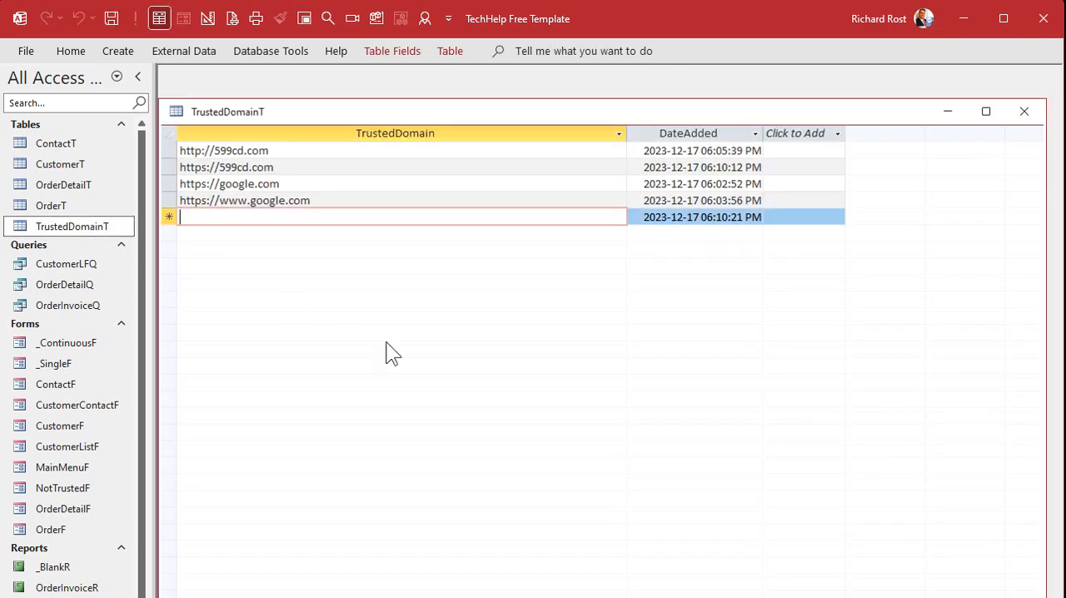
{"action": "type", "text": "https://richardrost.com"}
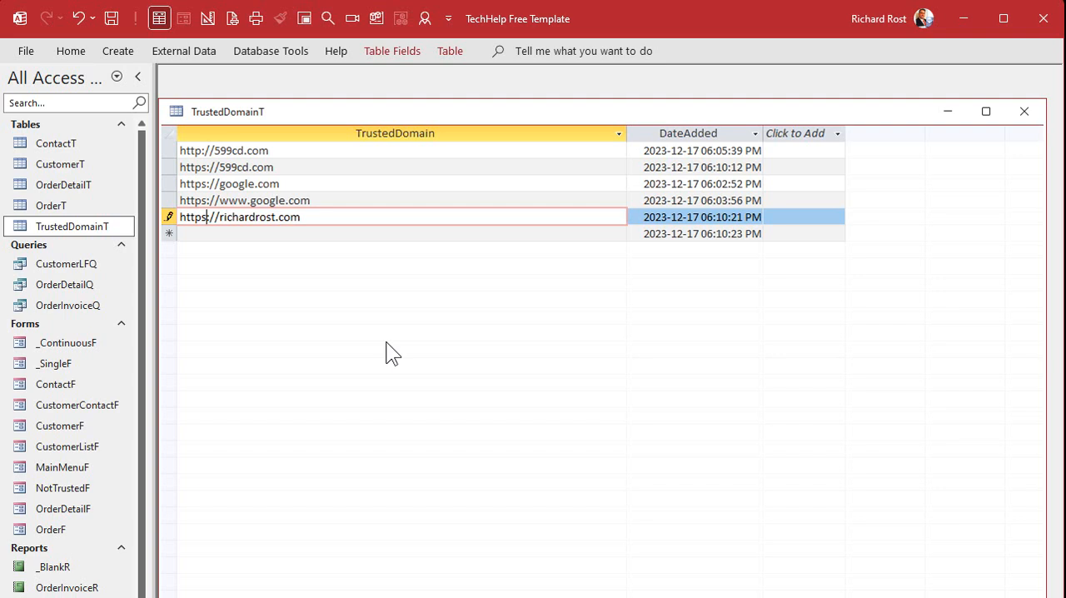
{"action": "key", "text": "BackSpace"}
{"action": "key", "text": "Down"}
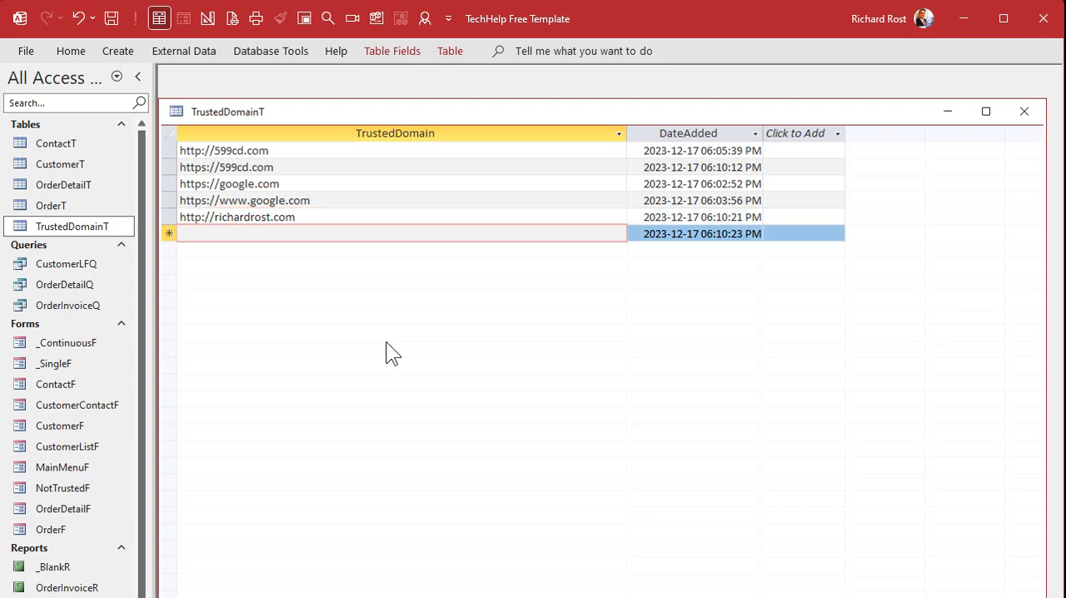
{"action": "left_click", "coordinate": [1023, 111]}
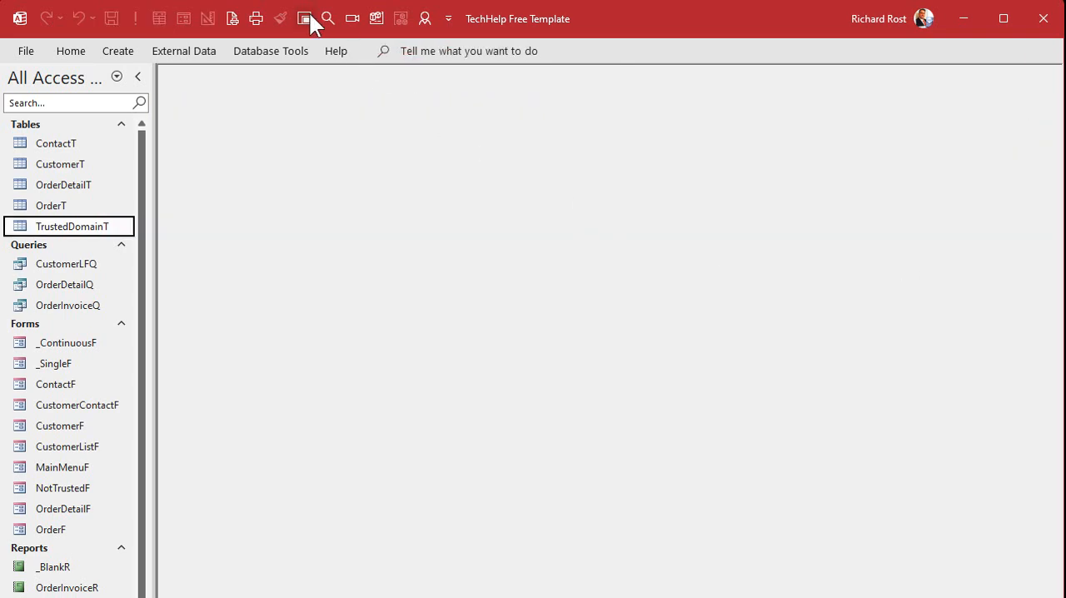
{"action": "left_click", "coordinate": [310, 15]}
{"action": "left_click", "coordinate": [297, 164]}
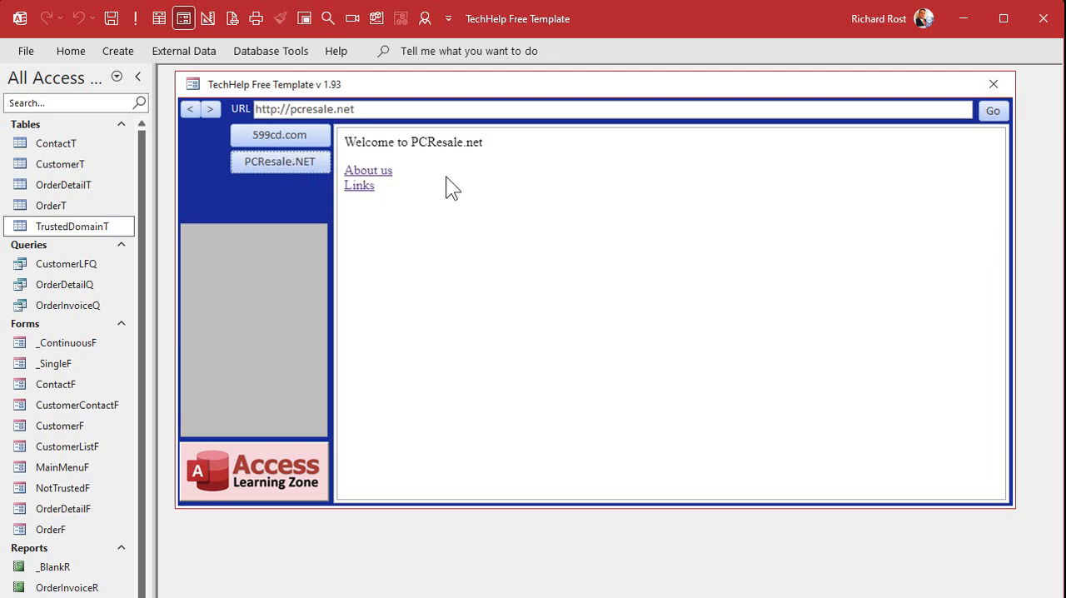
{"action": "left_click", "coordinate": [359, 187]}
{"action": "left_click", "coordinate": [406, 319]}
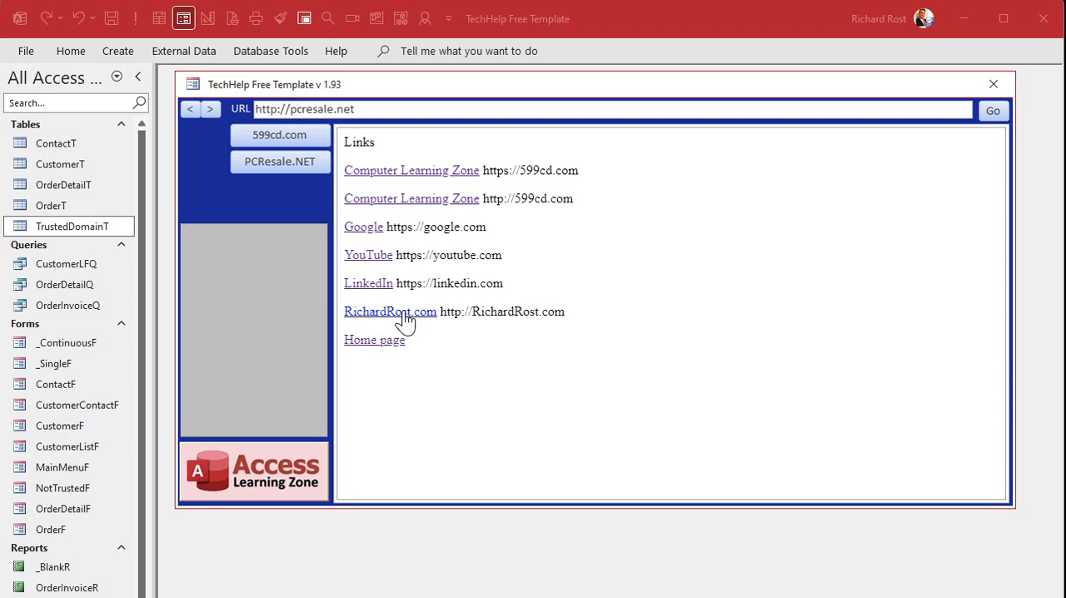
{"action": "left_click", "coordinate": [994, 84]}
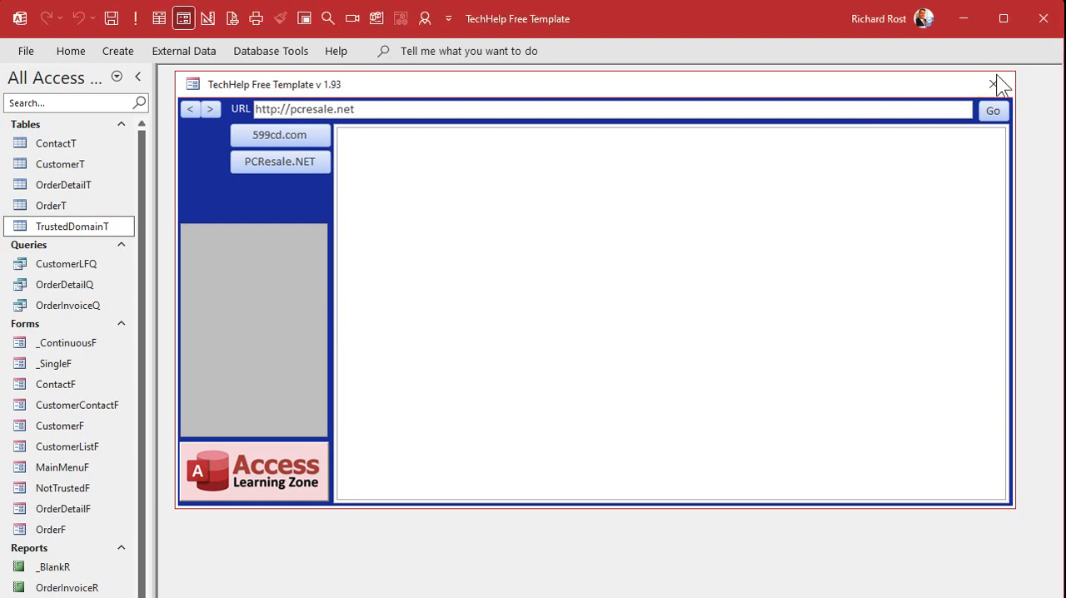
{"action": "double_click", "coordinate": [64, 227]}
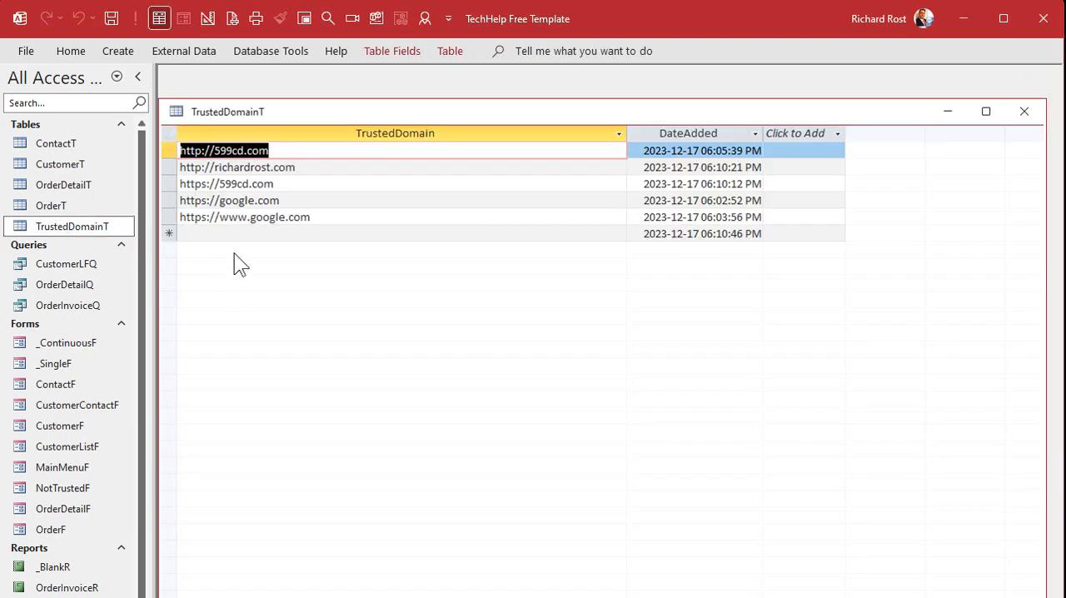
{"action": "left_click", "coordinate": [176, 167]}
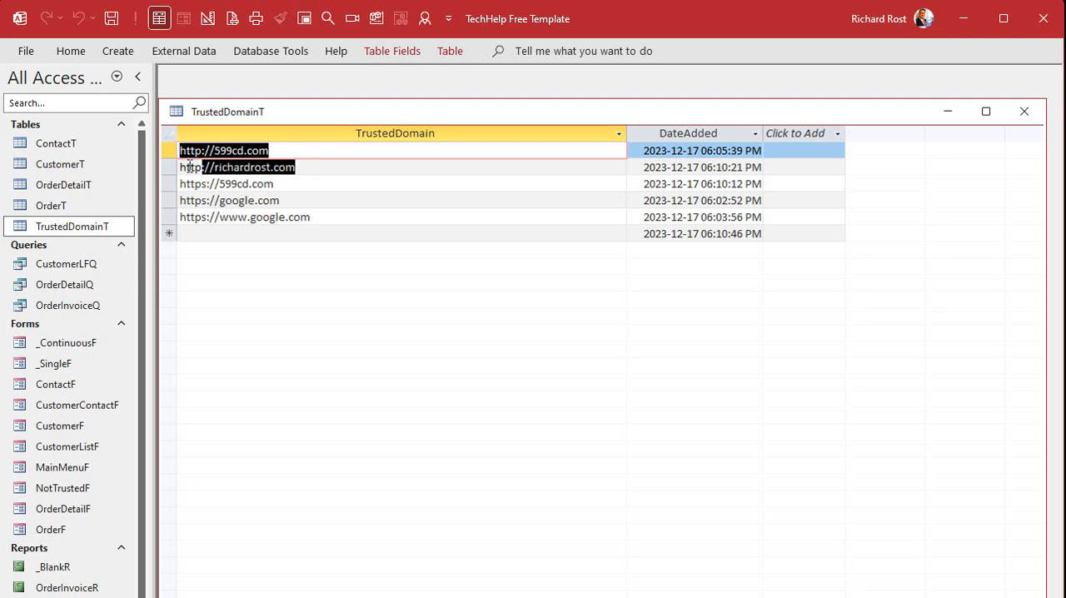
{"action": "key", "text": "ctrl+c"}
{"action": "left_click", "coordinate": [223, 234]}
{"action": "key", "text": "ctrl+v"}
{"action": "left_click", "coordinate": [206, 234]}
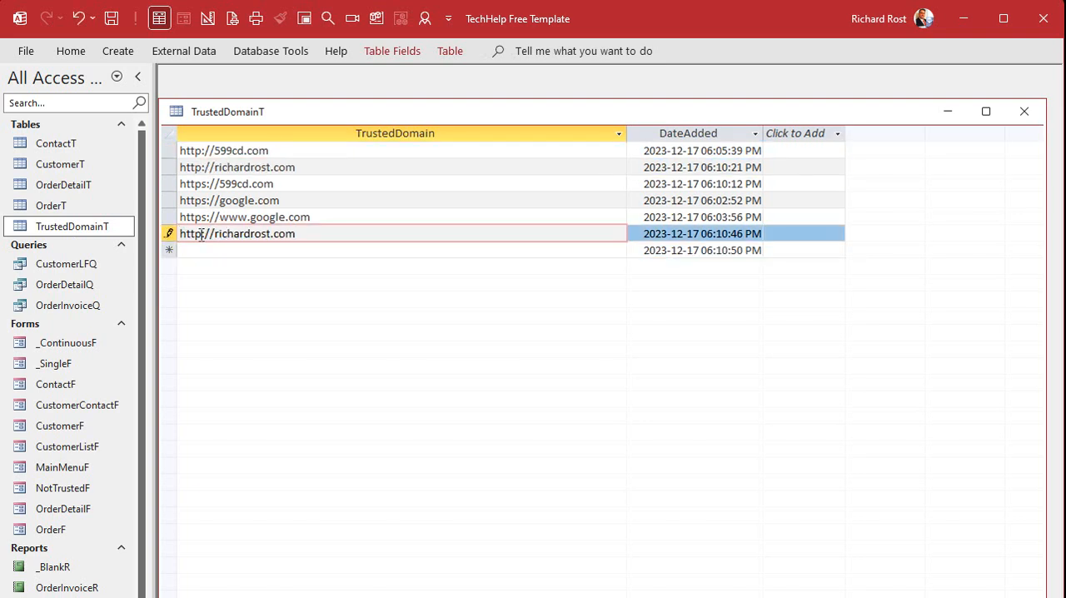
{"action": "type", "text": "s"}
{"action": "left_click", "coordinate": [225, 250]}
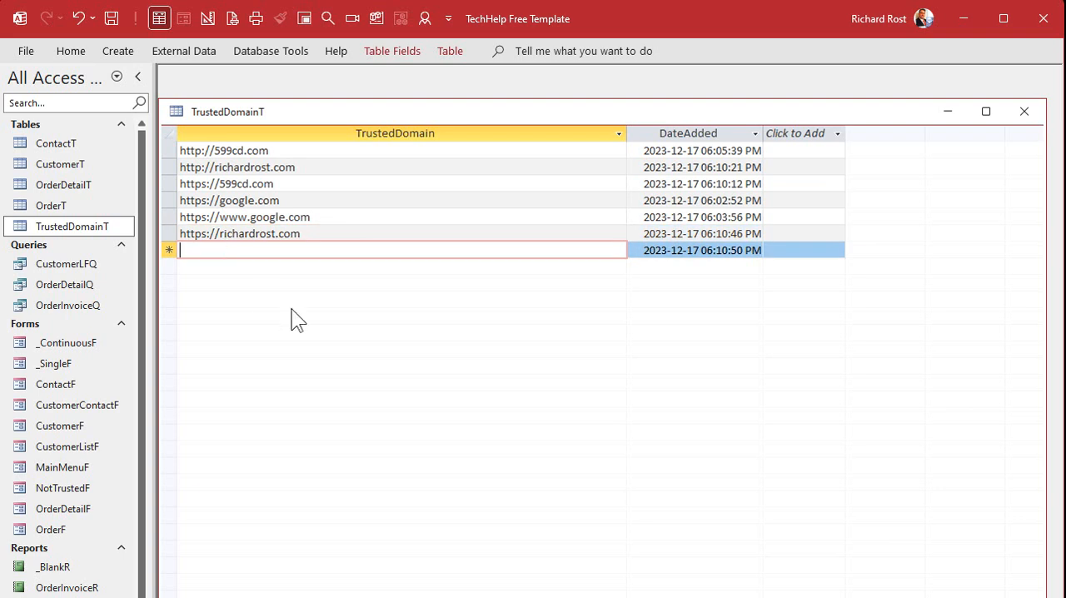
{"action": "left_click", "coordinate": [1023, 112]}
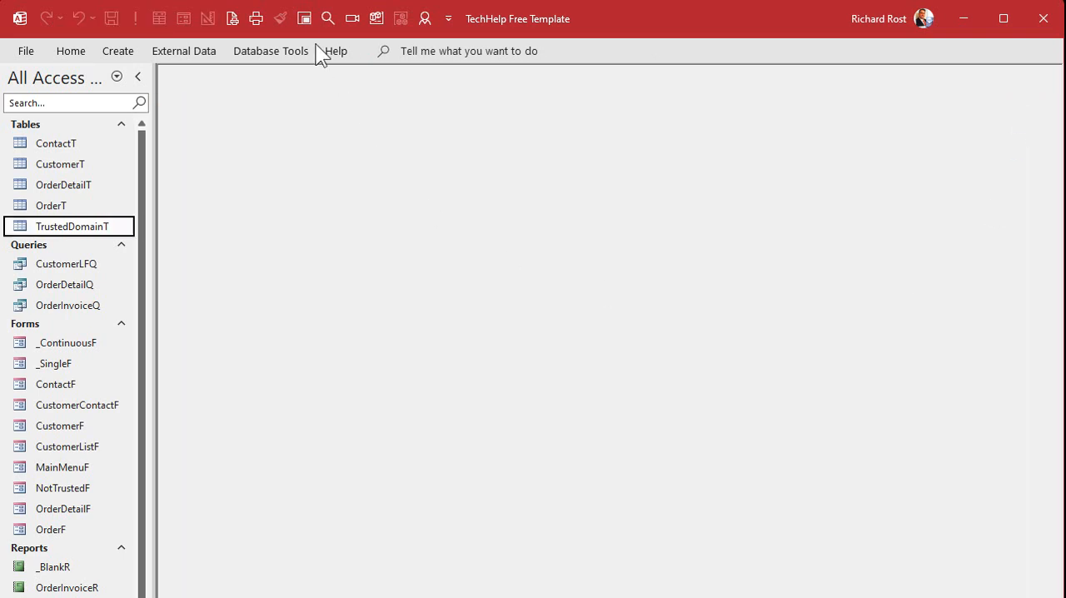
Step: Reopen the main menu form and test the RichardRost.com link on PCResale.NET's Links page again
{"action": "left_click", "coordinate": [305, 20]}
{"action": "left_click", "coordinate": [307, 158]}
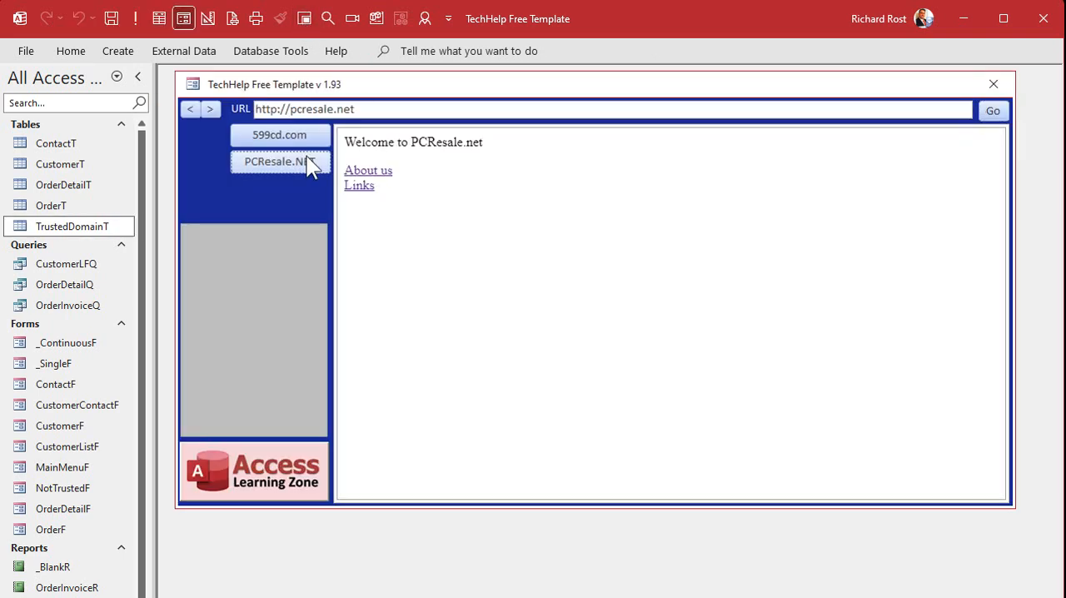
{"action": "left_click", "coordinate": [371, 188]}
{"action": "left_click", "coordinate": [412, 315]}
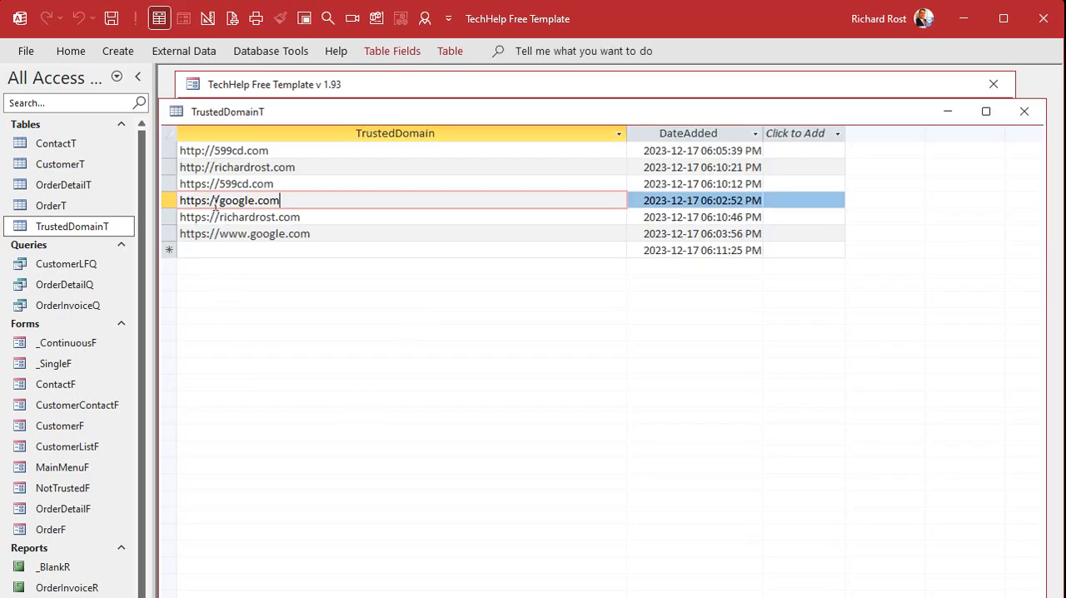
Step: Compare the http and https richardrost.com entries and the google.com entries with and without www in TrustedDomainT
{"action": "left_click", "coordinate": [201, 166]}
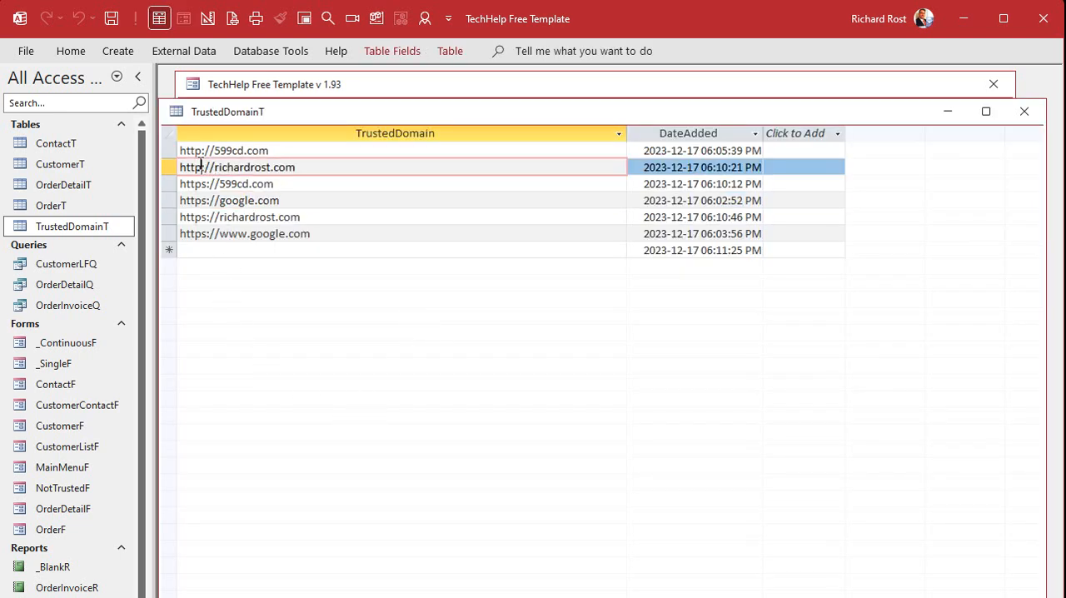
{"action": "left_click", "coordinate": [195, 216]}
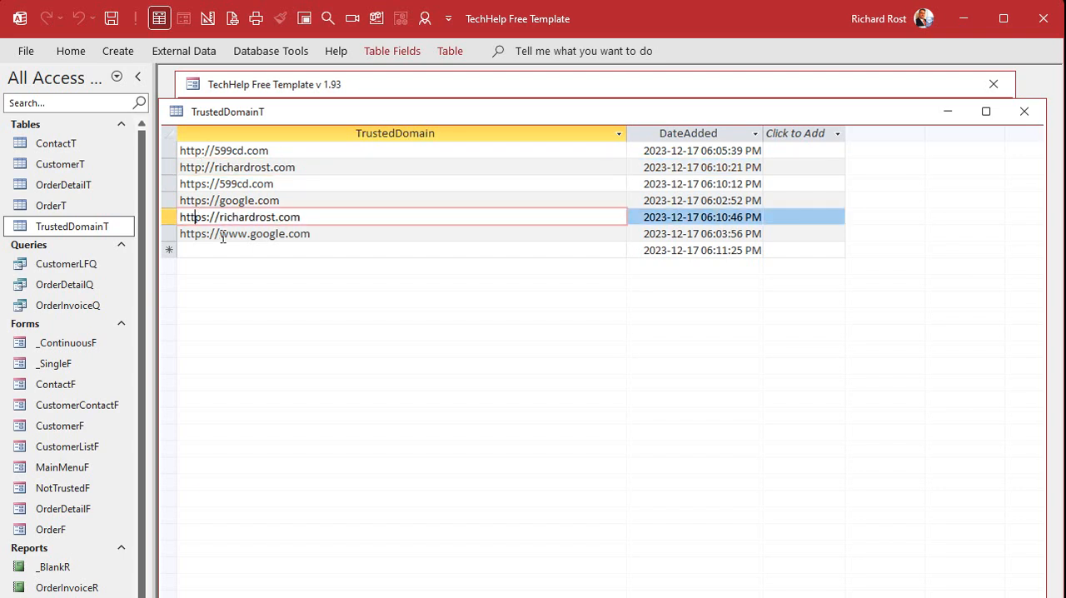
{"action": "left_click_drag", "start_coordinate": [220, 200], "coordinate": [325, 202]}
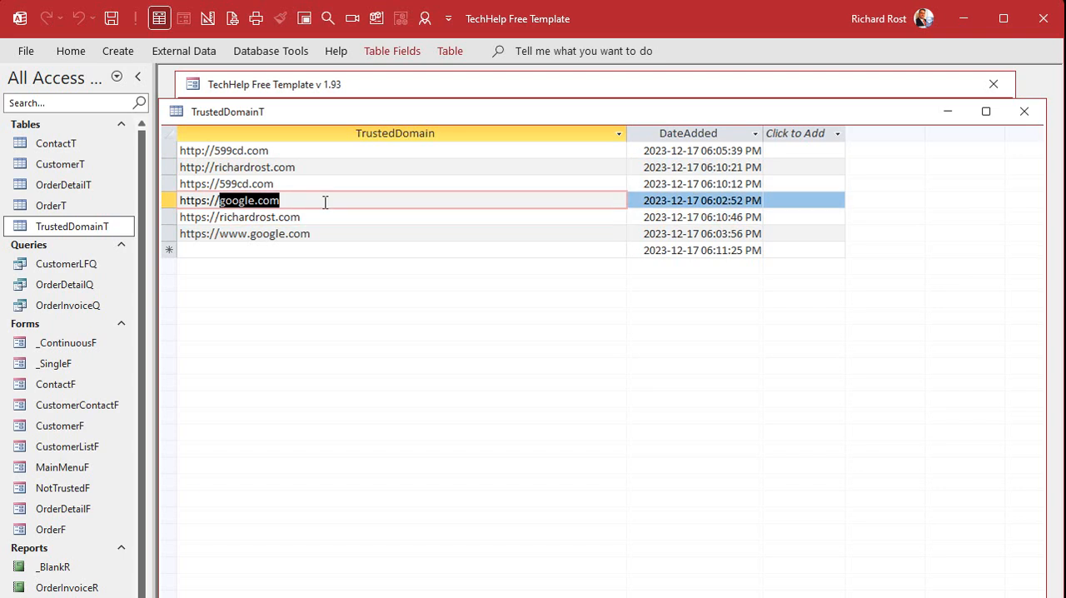
{"action": "left_click", "coordinate": [219, 239]}
{"action": "left_click_drag", "start_coordinate": [220, 237], "coordinate": [324, 234]}
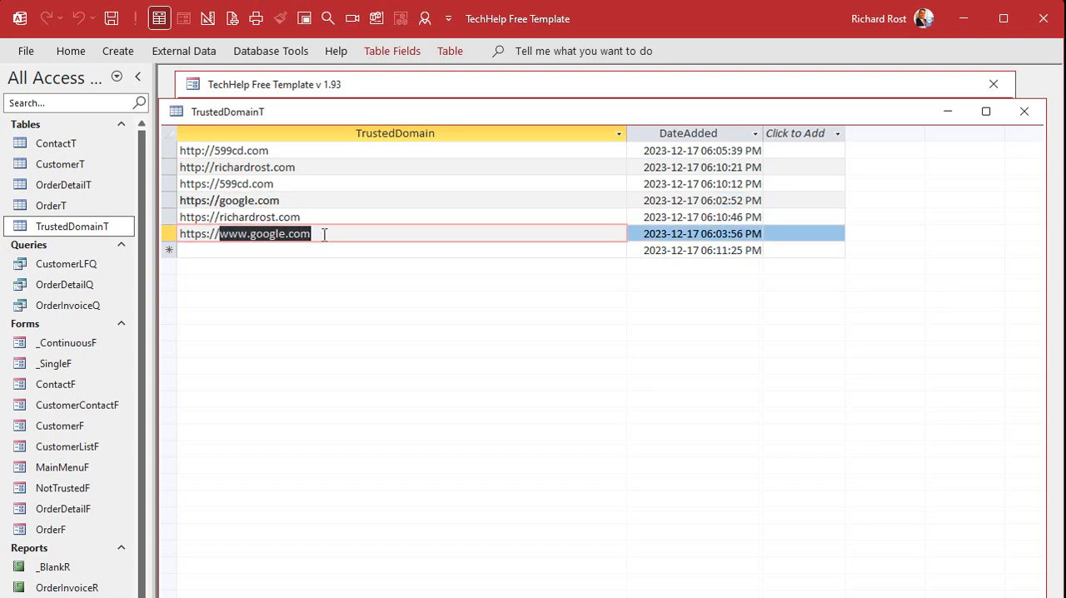
{"action": "left_click", "coordinate": [329, 253]}
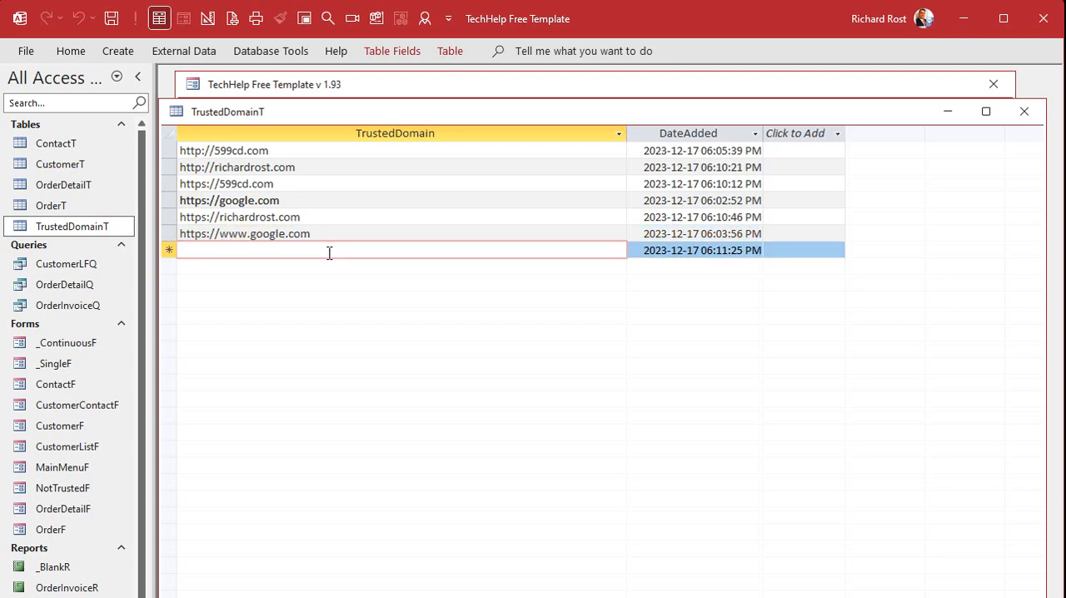
{"action": "type", "text": "ht"}
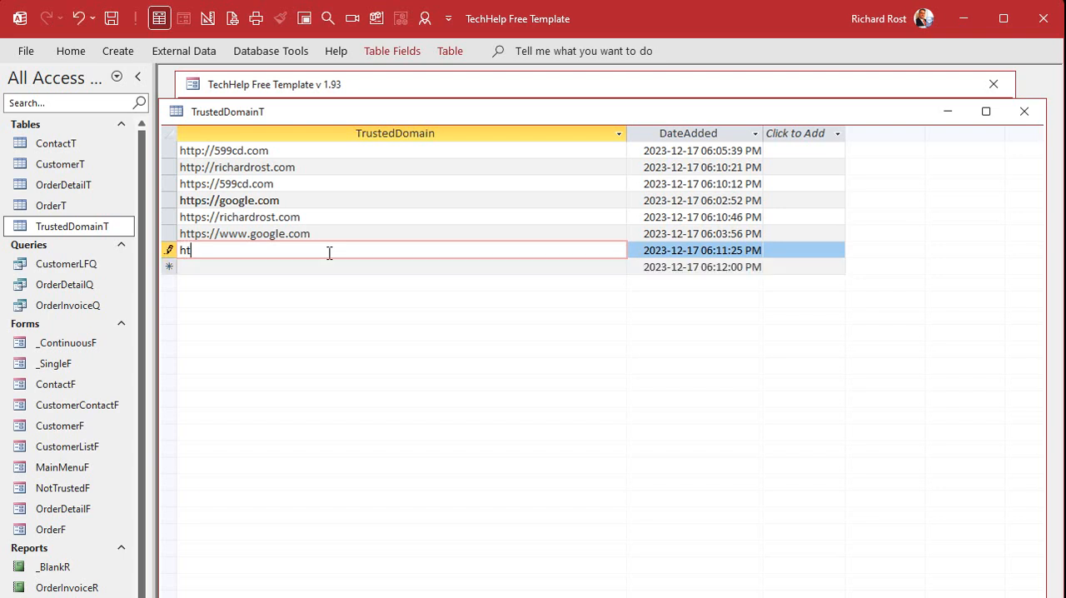
{"action": "type", "text": "tps://youtube.com"}
{"action": "key", "text": "shift+Home"}
{"action": "key", "text": "ctrl+c"}
{"action": "key", "text": "Down"}
{"action": "key", "text": "ctrl+v"}
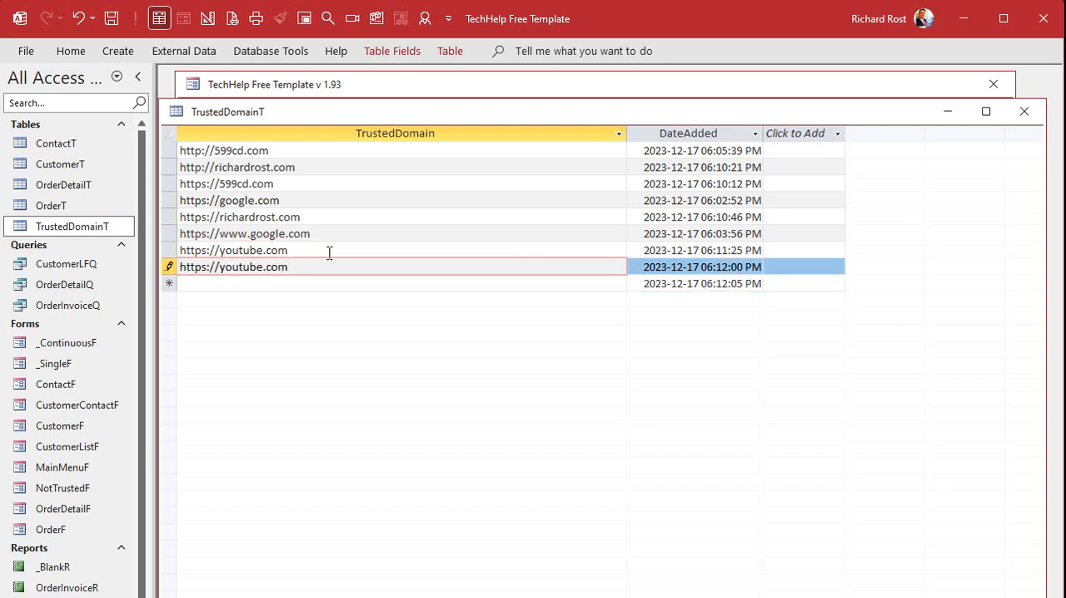
{"action": "left_click", "coordinate": [218, 267]}
{"action": "type", "text": "www."}
{"action": "key", "text": "Down"}
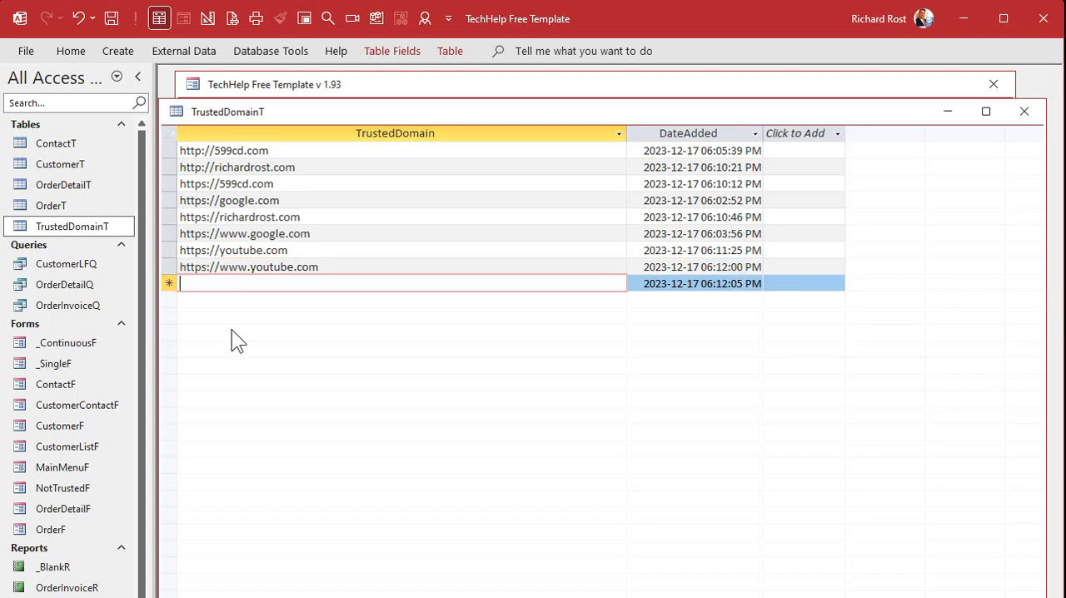
{"action": "key", "text": "ctrl+v"}
{"action": "key", "text": "Left"}
{"action": "key", "text": "Left"}
{"action": "key", "text": "Left"}
{"action": "key", "text": "Left"}
{"action": "key", "text": "Left"}
{"action": "key", "text": "Left"}
{"action": "key", "text": "Left"}
{"action": "key", "text": "Left"}
{"action": "key", "text": "Left"}
{"action": "key", "text": "Left"}
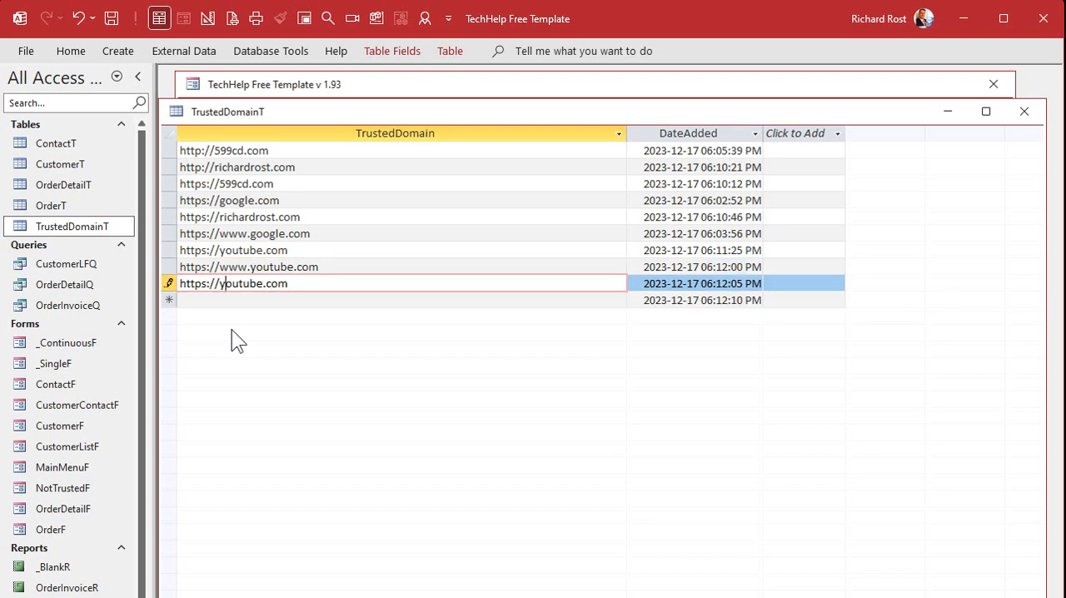
{"action": "type", "text": "m."}
{"action": "key", "text": "Down"}
{"action": "key", "text": "ctrl+v"}
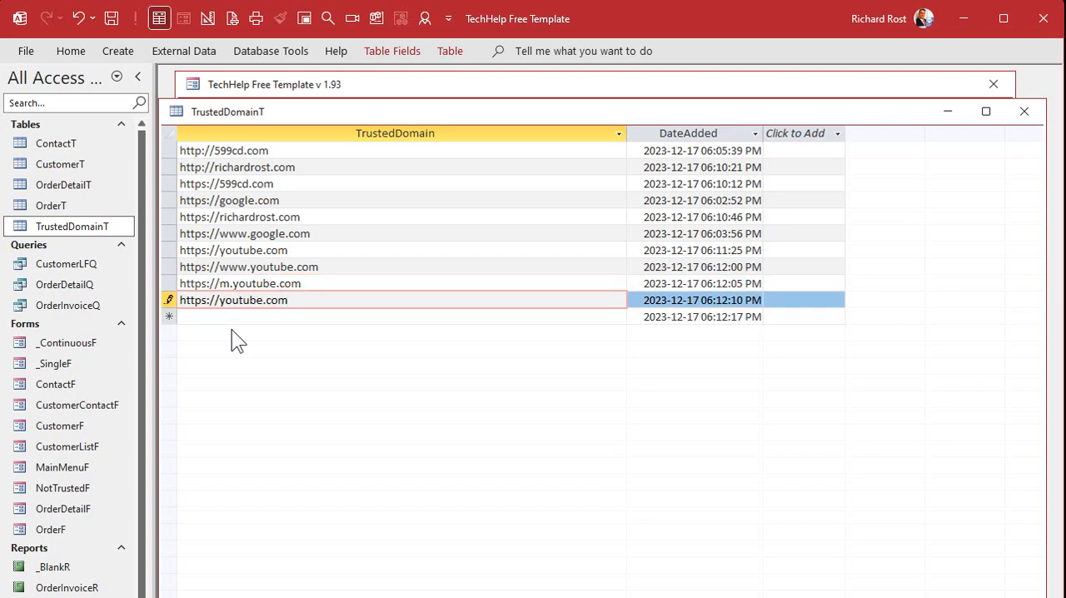
{"action": "key", "text": "BackSpace"}
{"action": "key", "text": "BackSpace"}
{"action": "key", "text": "BackSpace"}
{"action": "key", "text": "BackSpace"}
{"action": "key", "text": "Down"}
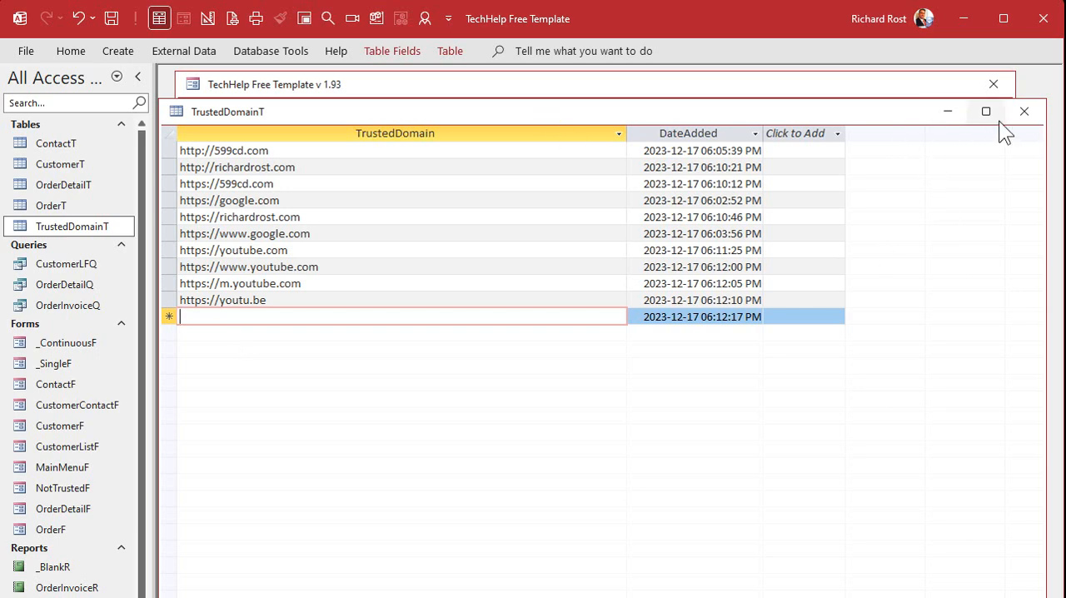
{"action": "left_click", "coordinate": [1025, 110]}
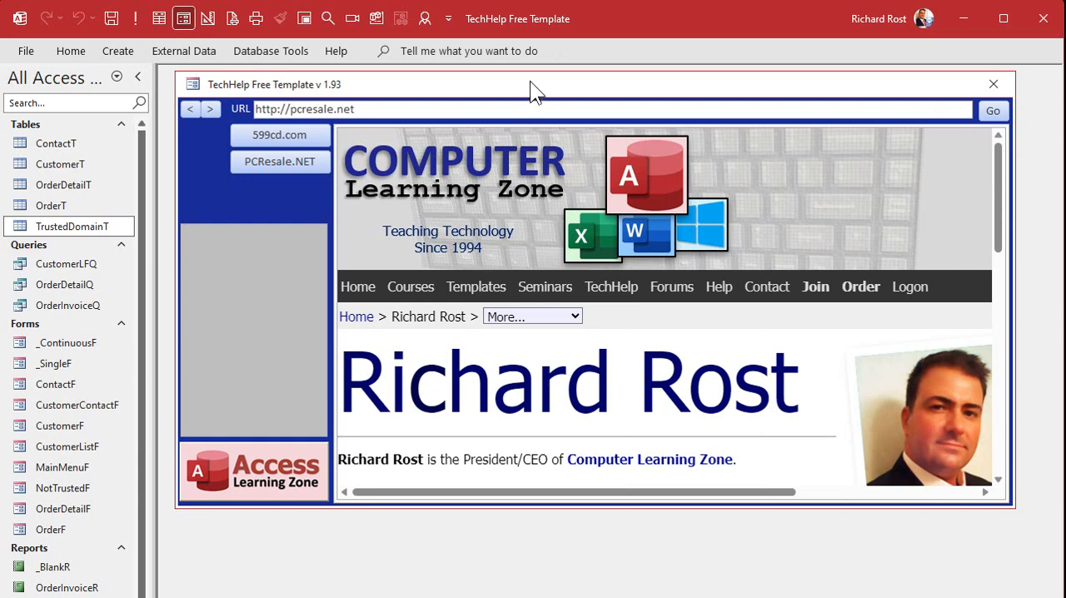
Step: Load the 599cd.com site in the form's browser and locate the YouTube and LinkedIn links in its footer
{"action": "left_click", "coordinate": [267, 134]}
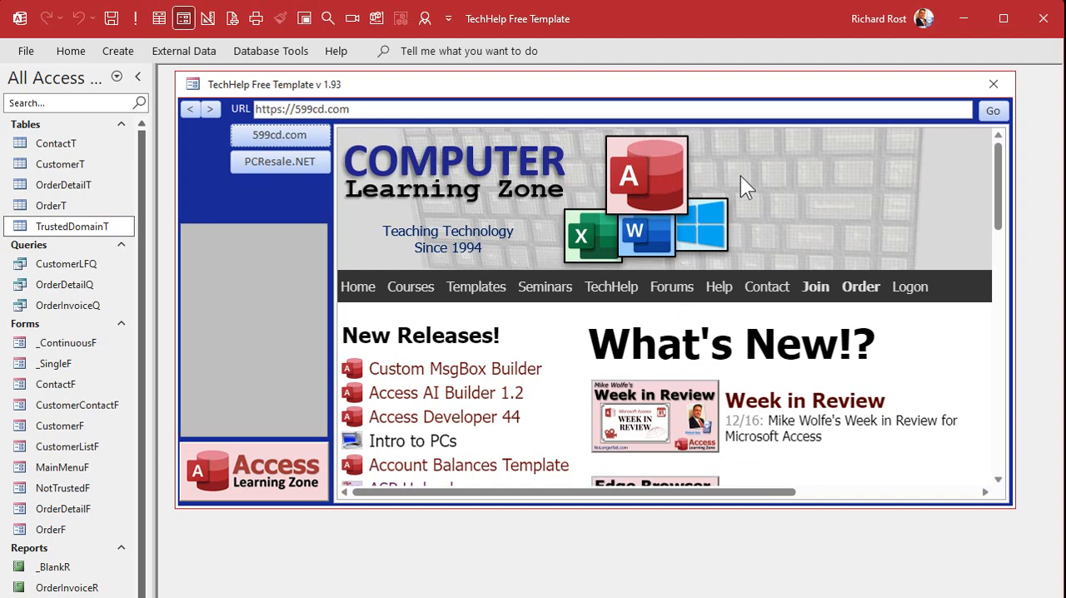
{"action": "left_click_drag", "start_coordinate": [999, 167], "coordinate": [987, 473]}
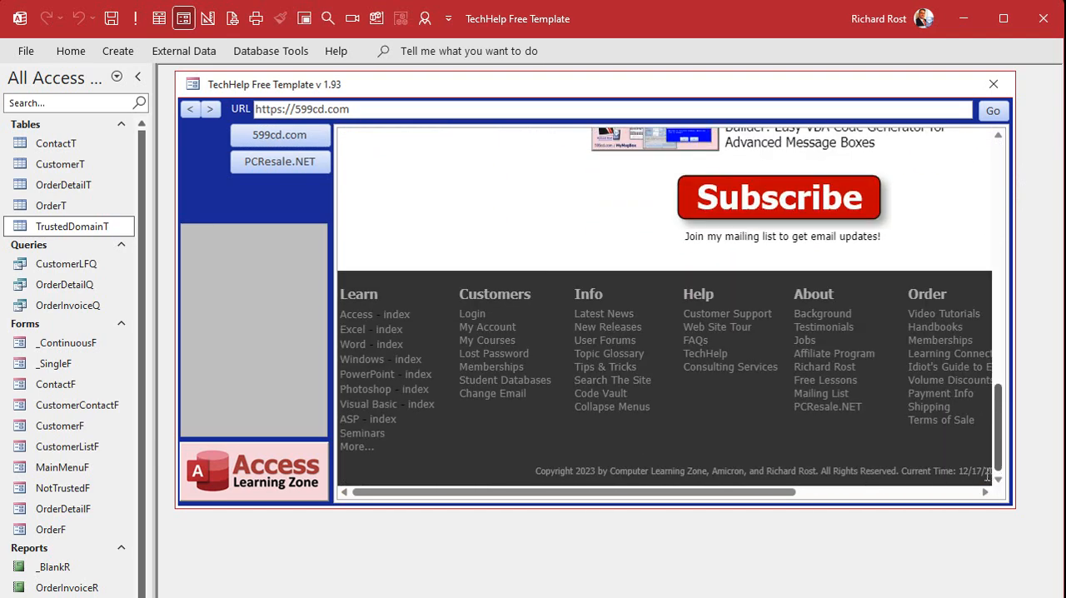
{"action": "left_click_drag", "start_coordinate": [712, 495], "coordinate": [923, 492]}
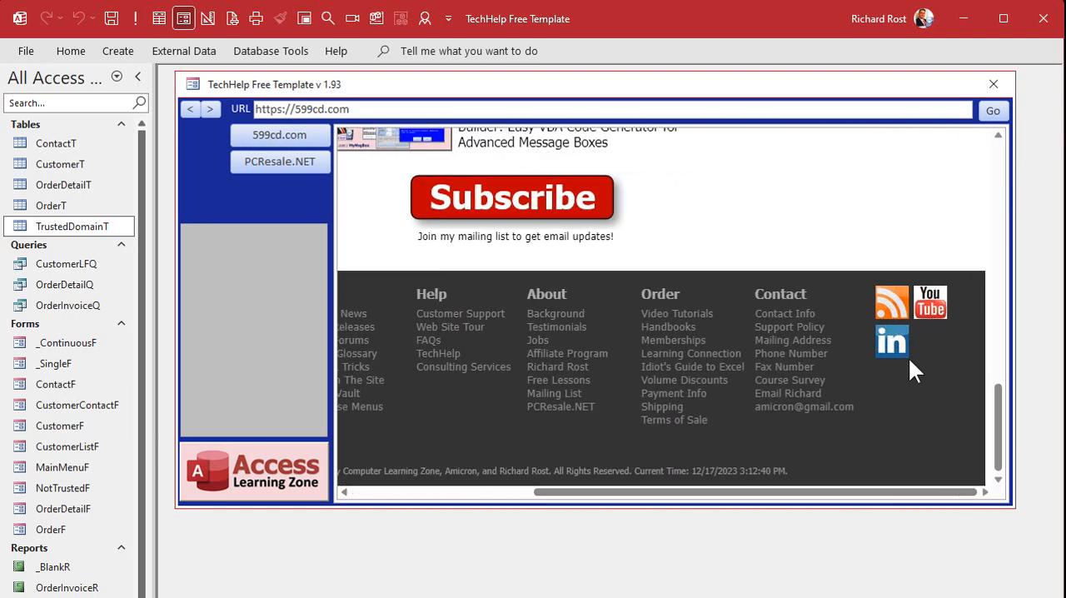